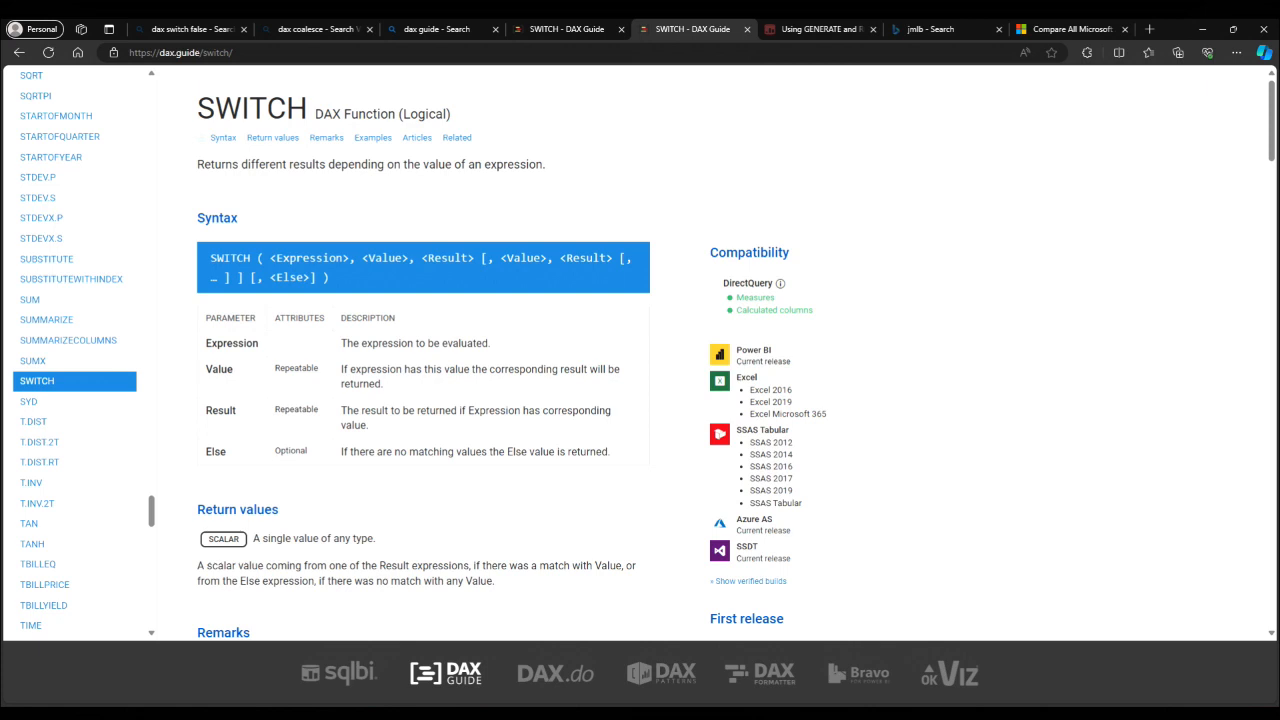
- Switch to Power BI Desktop and add a calculated column named "Straight Switch" to Territory Lookup, starting its formula with SWITCH
key("alt+Tab")
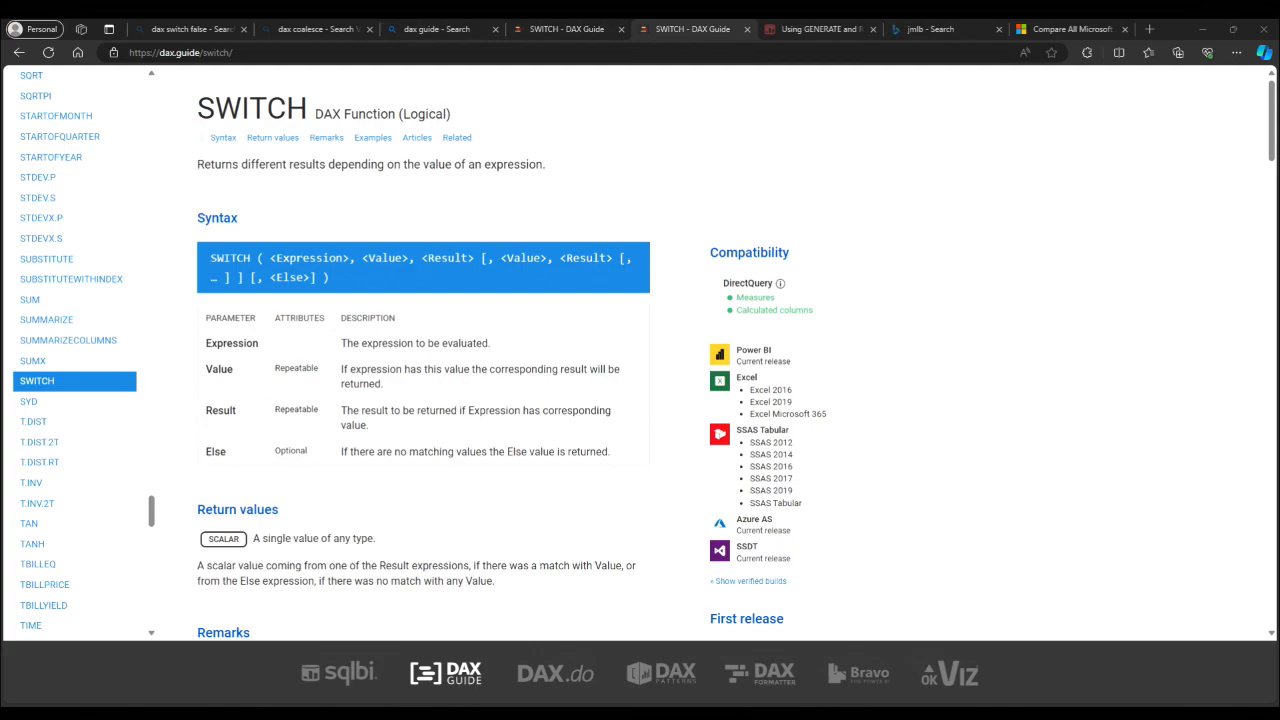
key("alt+Tab")
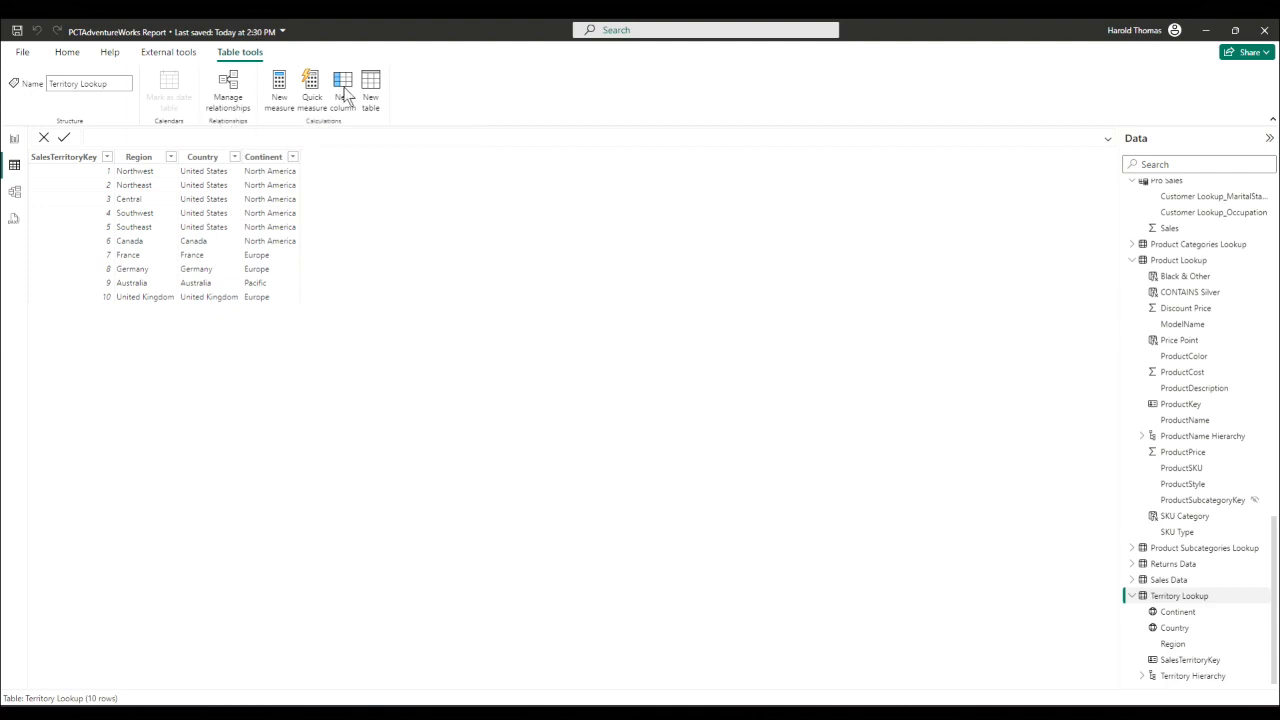
left_click(343, 92)
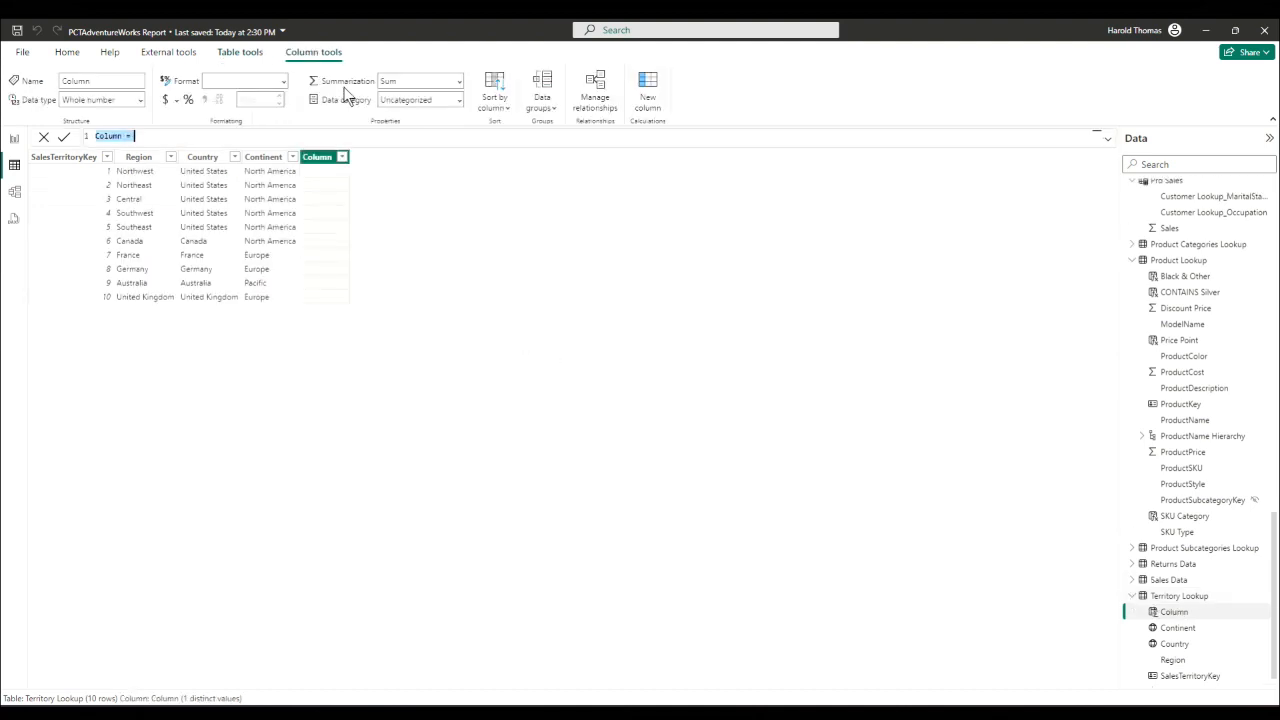
type("Straight Switch =")
type("S")
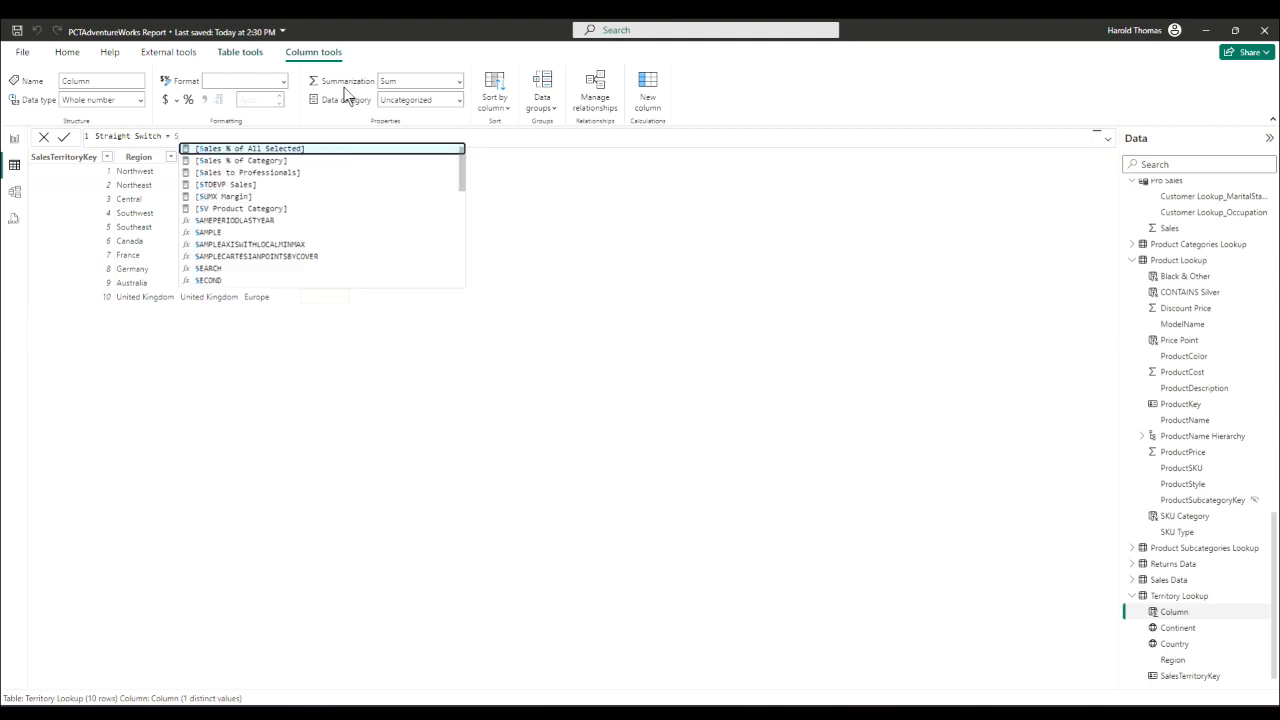
type("w")
key("Tab")
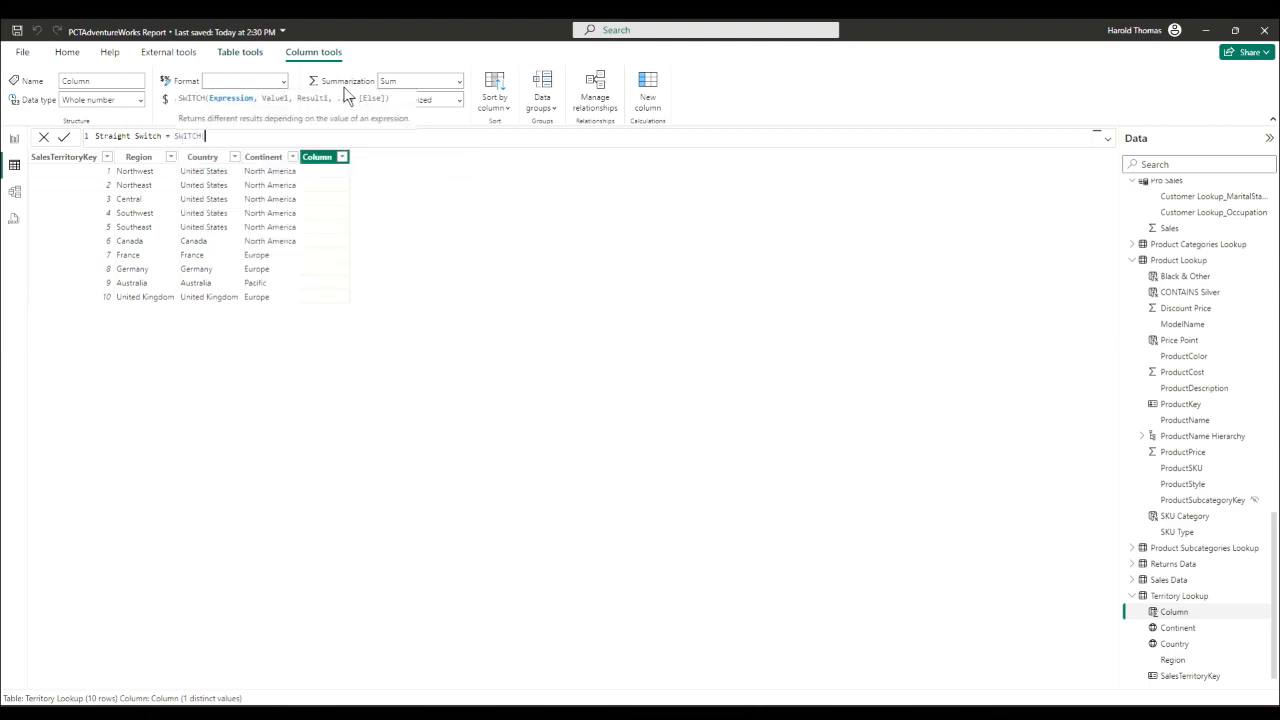
- Enter 'Territory Lookup'[Continent] on its own indented line as the expression of the SWITCH function
key("shift+Return")
key("Tab")
key("Tab")
key("Tab")
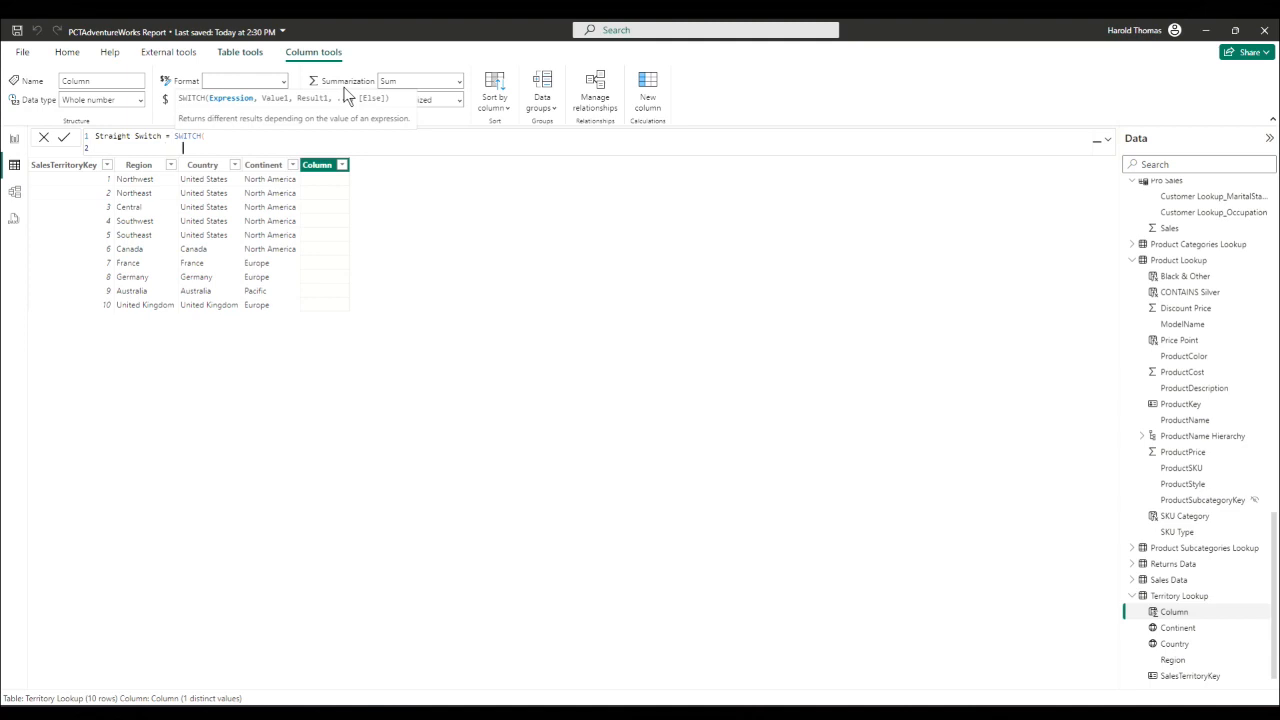
type("Te")
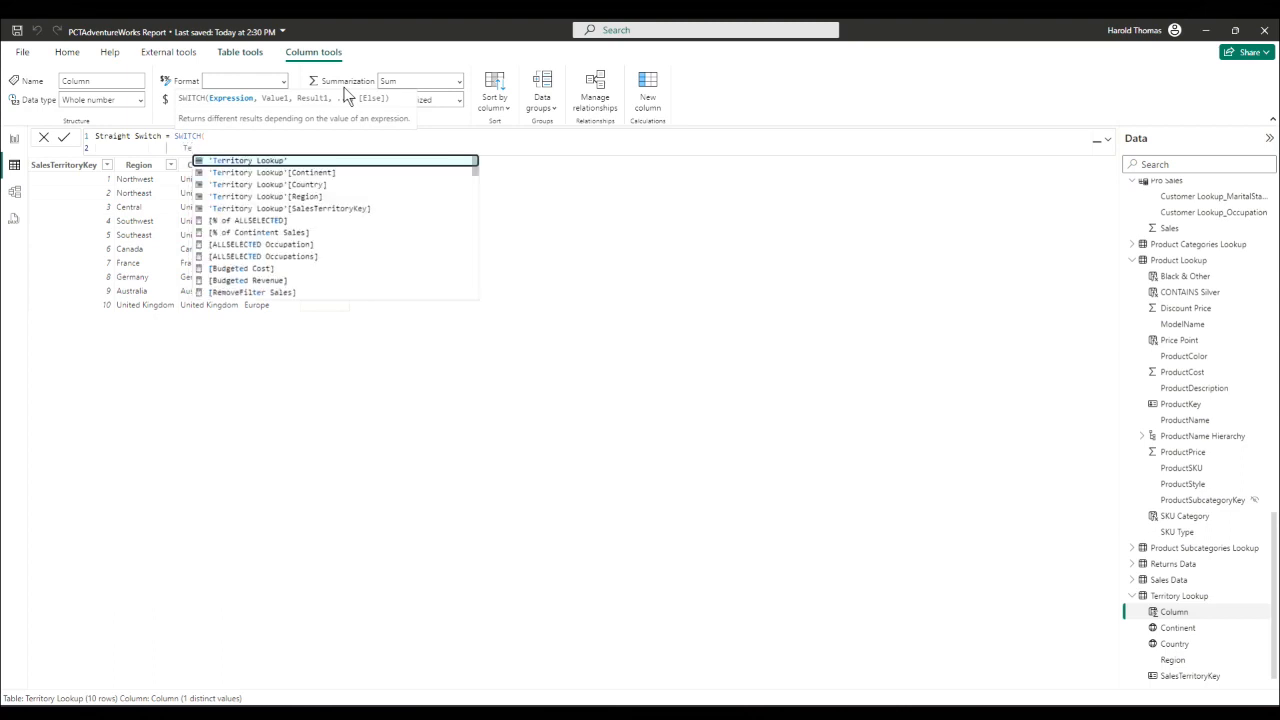
key("Down")
key("Down")
key("Up")
key("Tab")
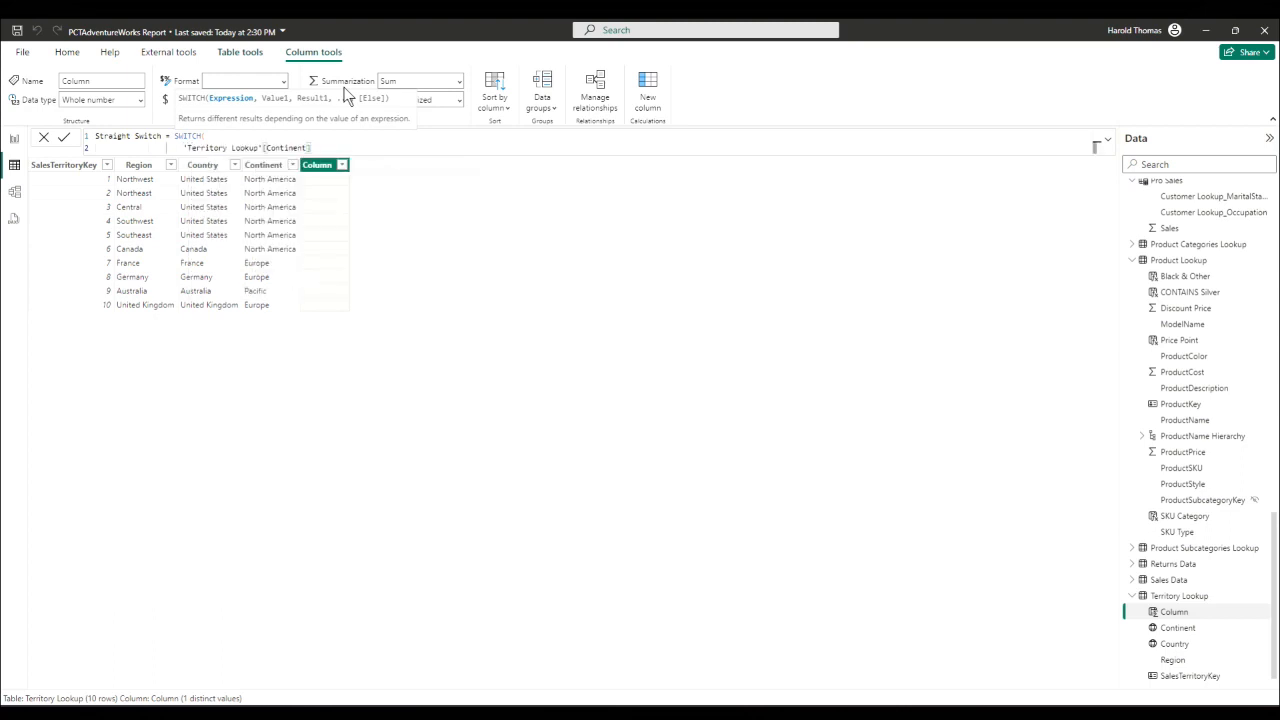
type(",")
key("shift+Return")
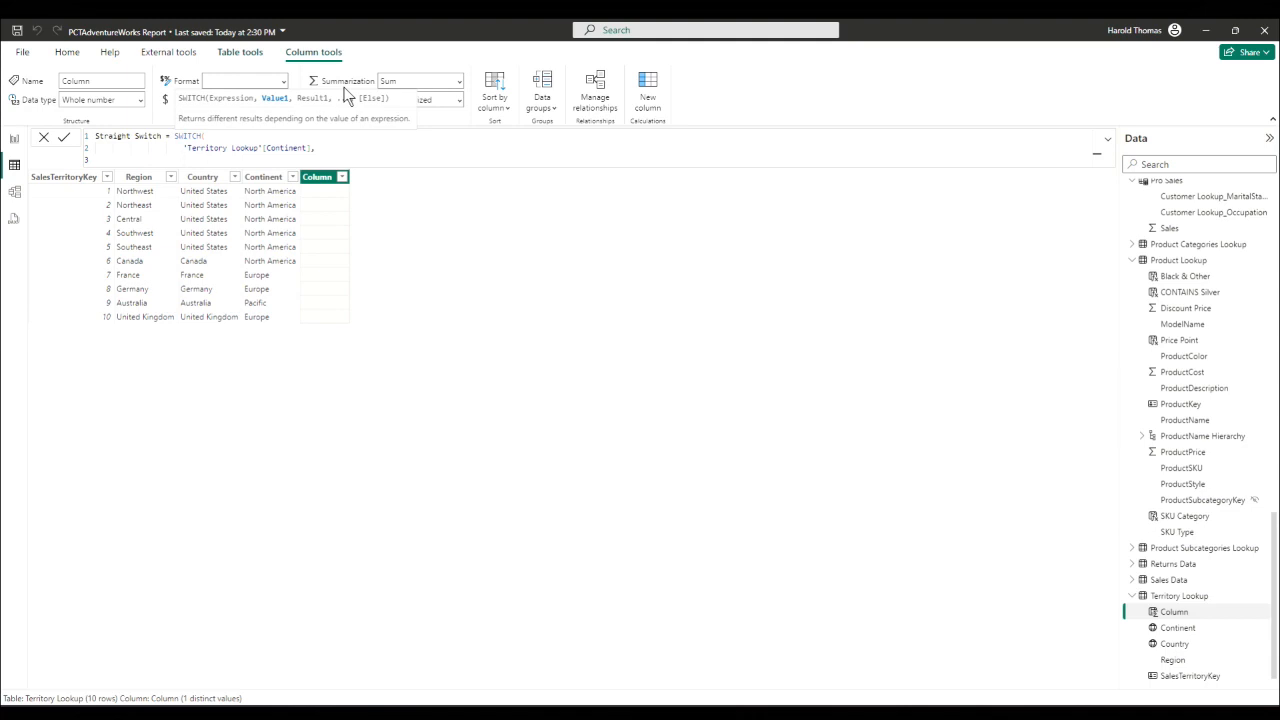
- Add the SWITCH value and result pairs "Europe", "EUR" and "Pacific", "PAC" on separate lines
type("\"Europe\", \"EUR\")")
key("BackSpace")
type(",")
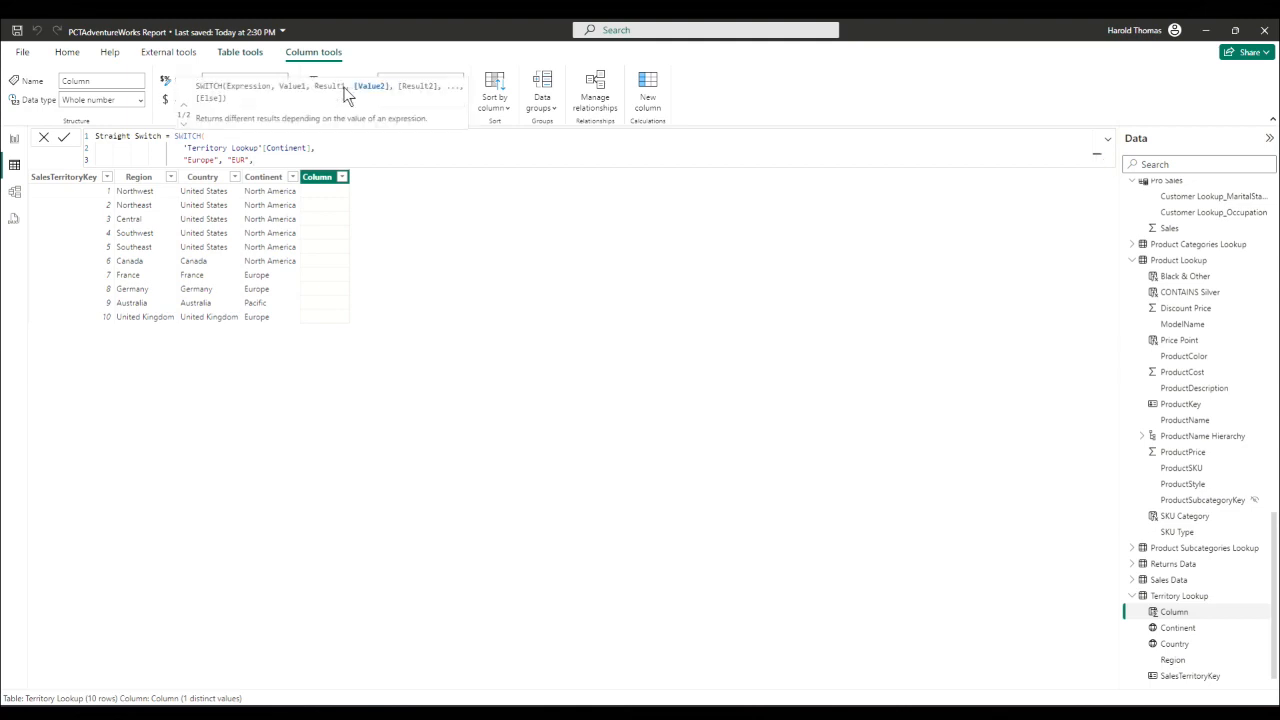
key("shift+Return")
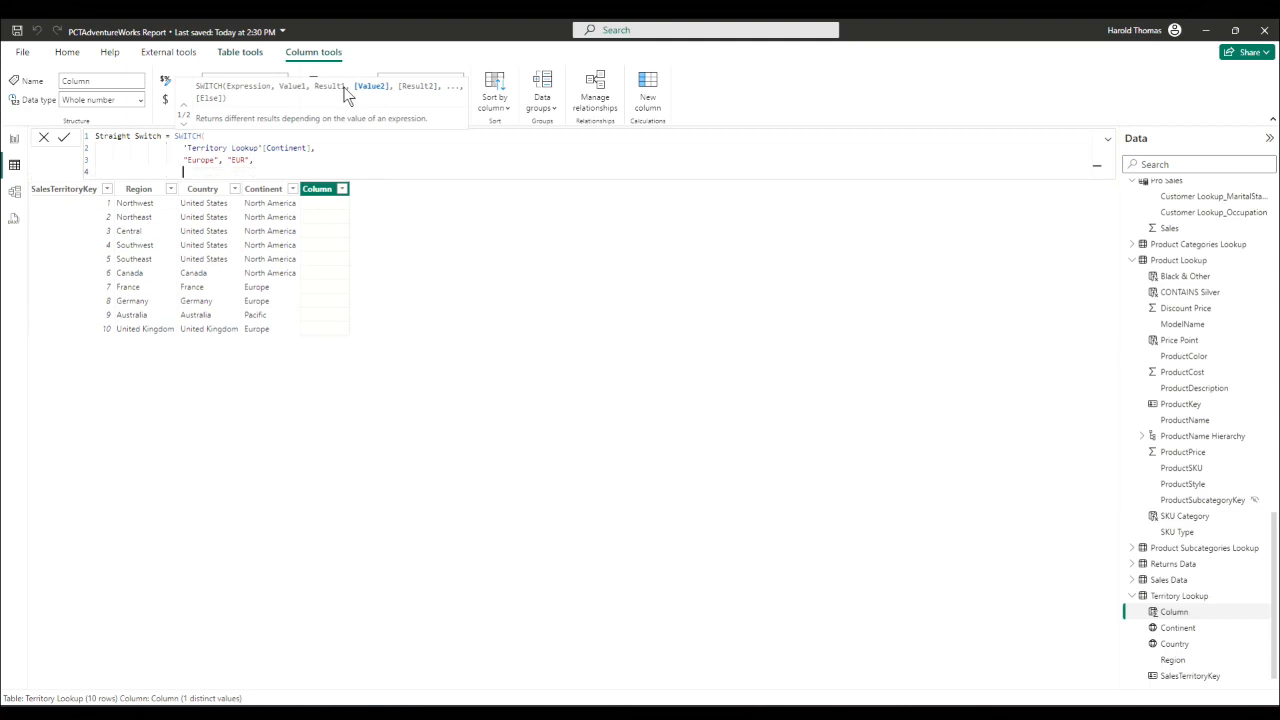
type("\"Pacific\", ")
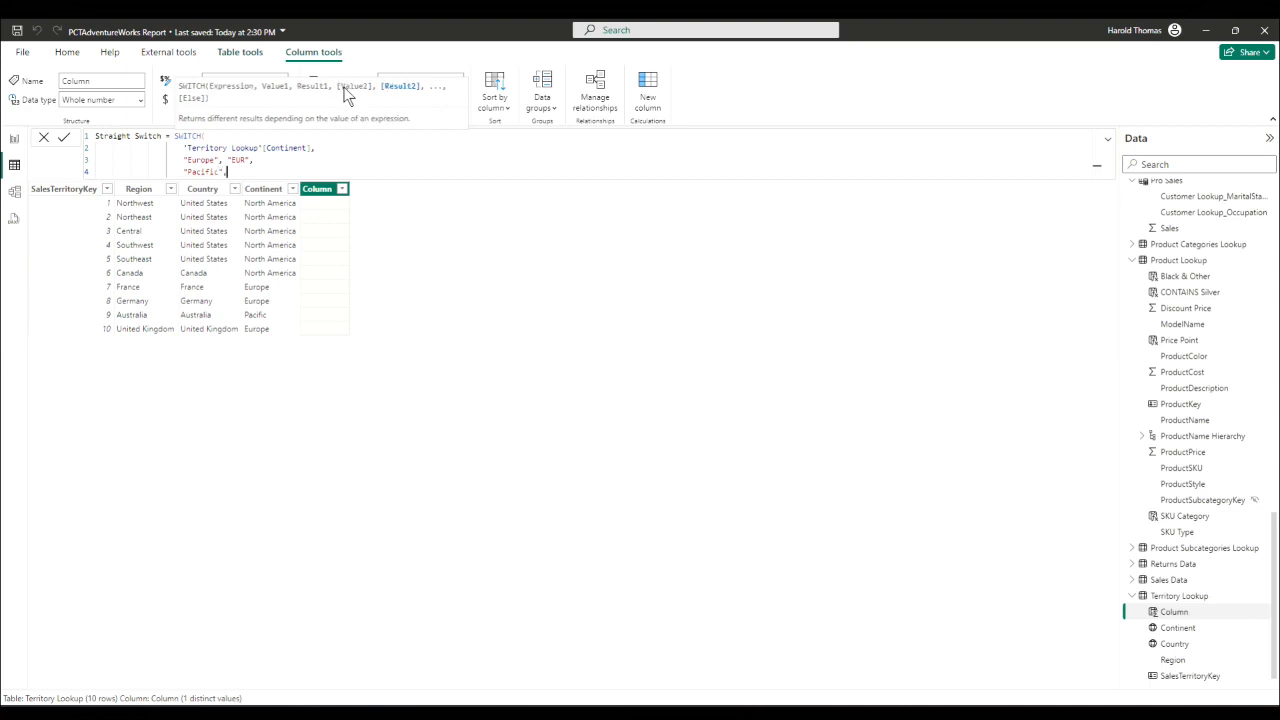
type("\"PAC\",")
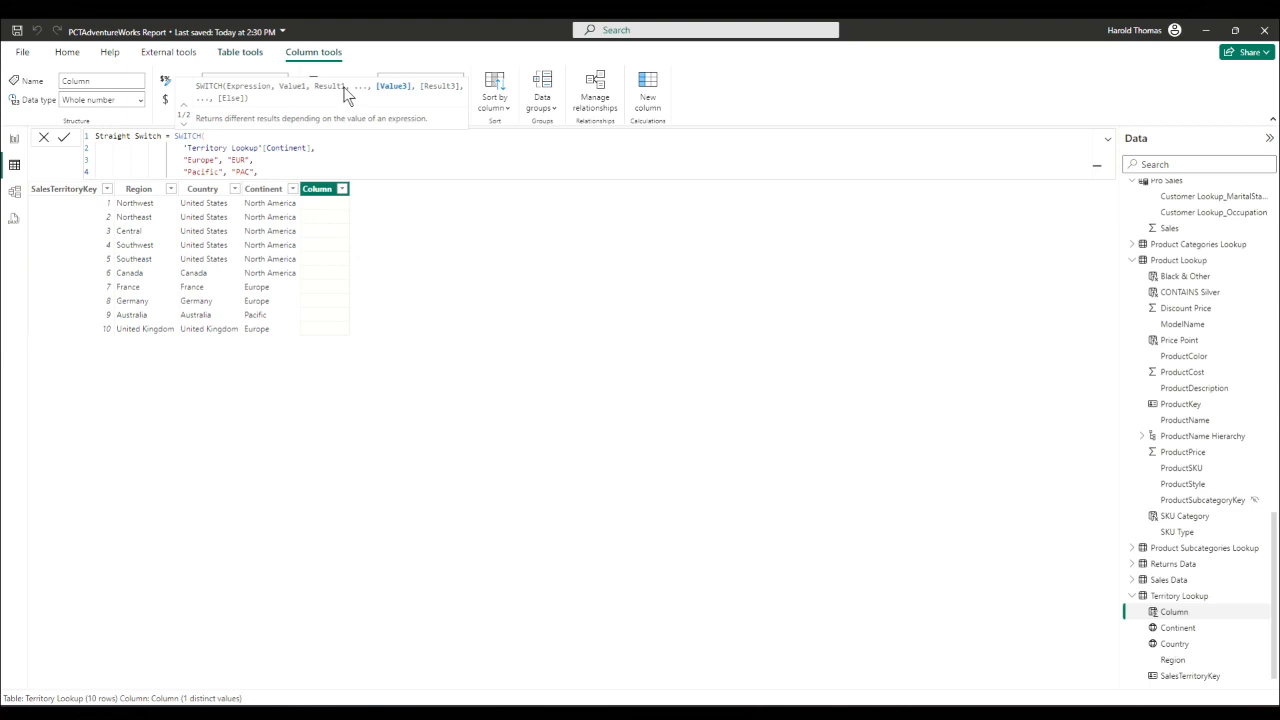
- Add the final pair "North America", "NA", close the SWITCH function and commit the Straight Switch column formula
key("shift+Return")
type("\"North")
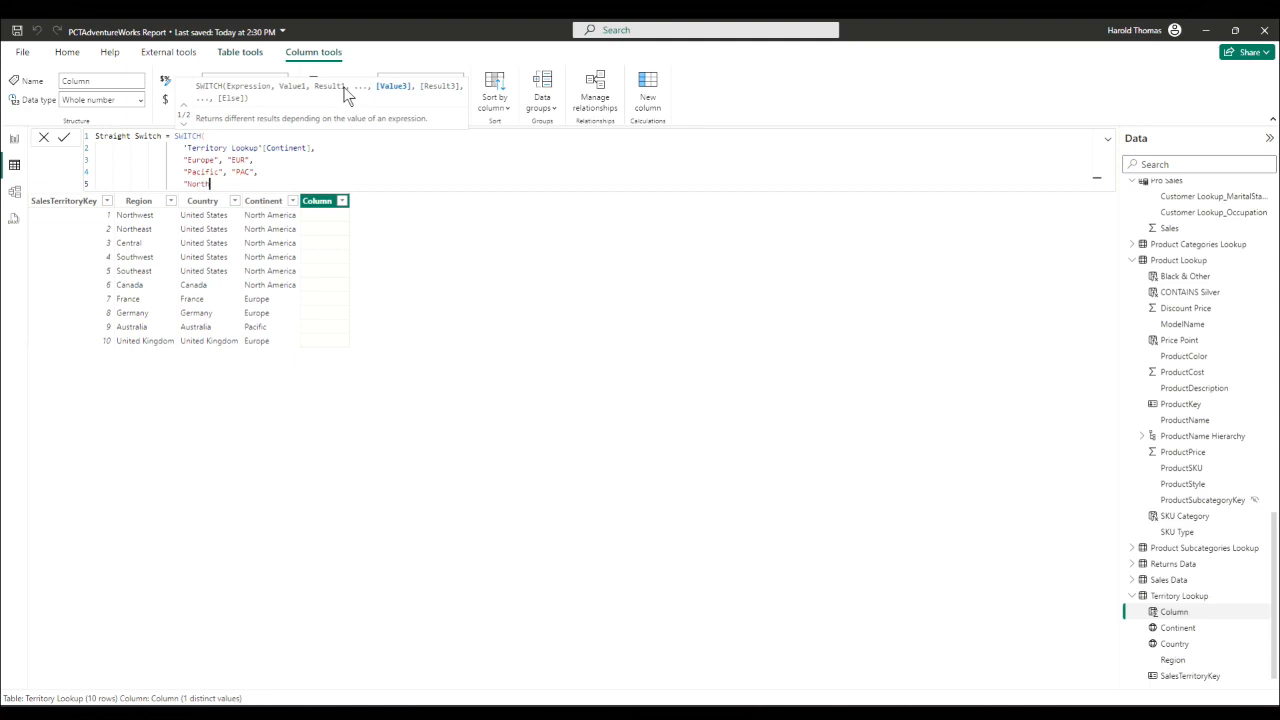
type(" America\", ")
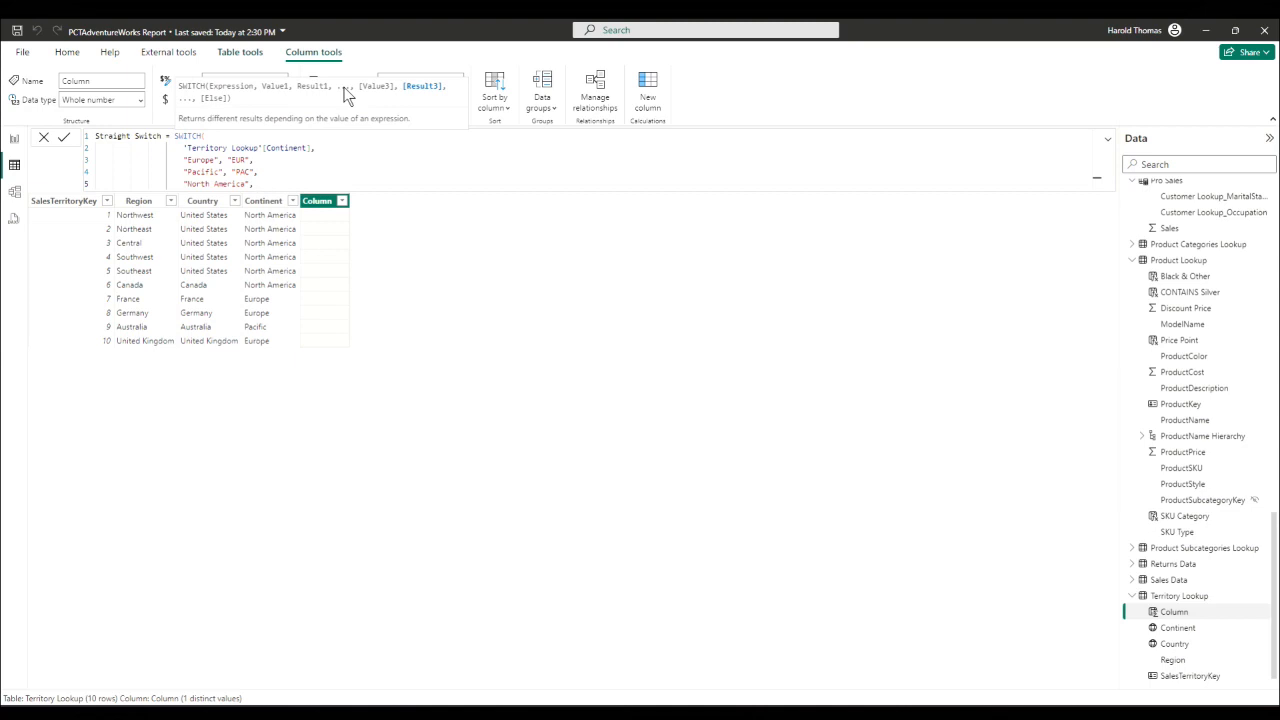
type("\"NA\"")
key("shift+Return")
type(")")
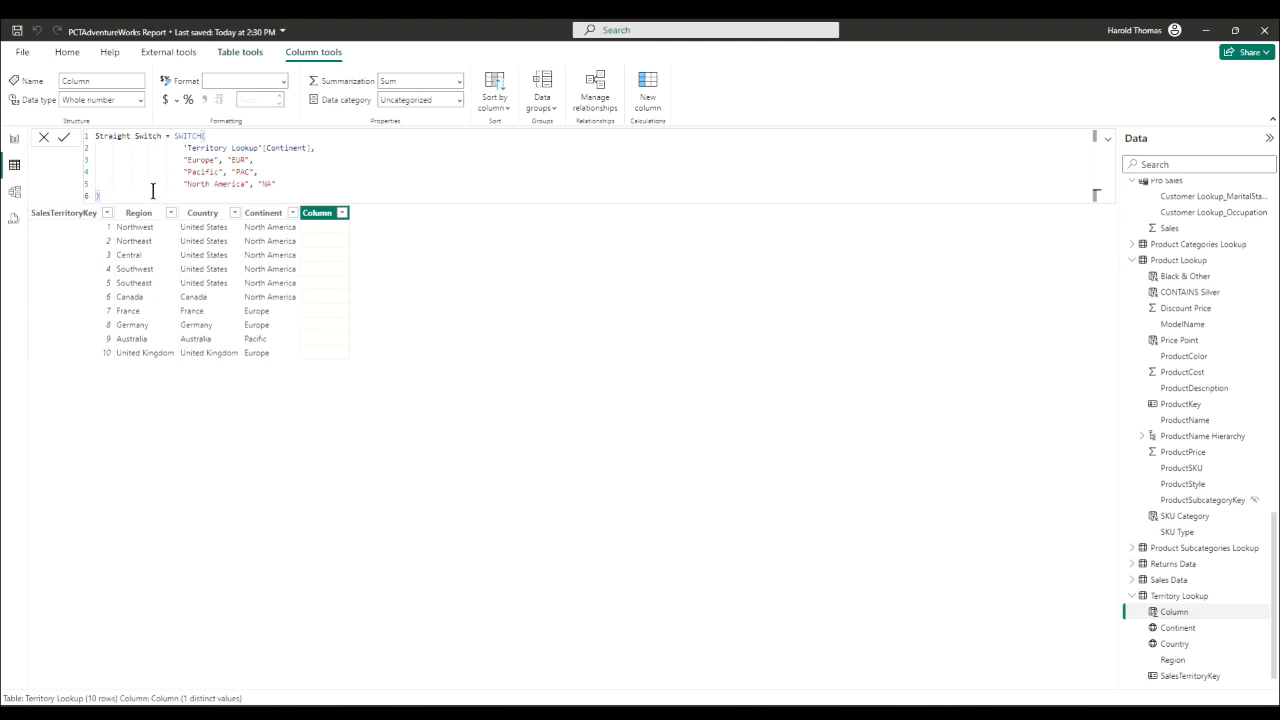
left_click(65, 140)
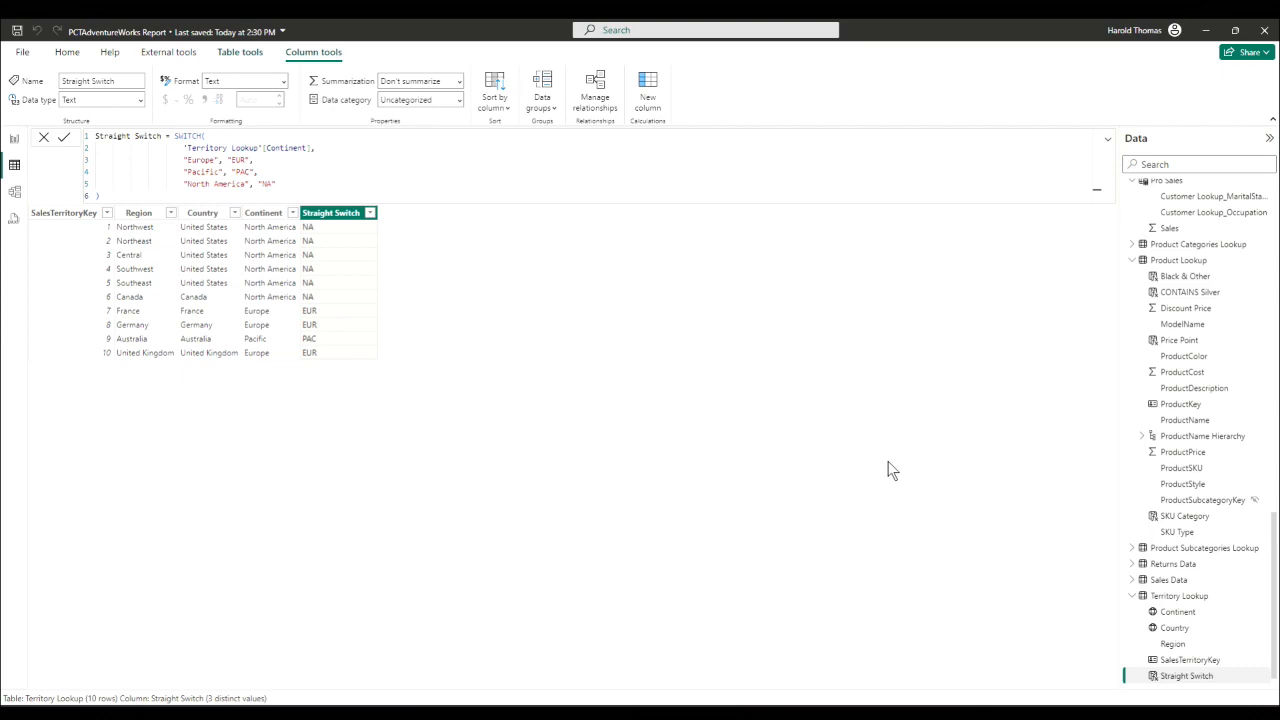
- Add a calculated column named "Cost Tier SWITCH TRUE" to the Product Lookup table, starting its formula with SWITCH
left_click(1166, 262)
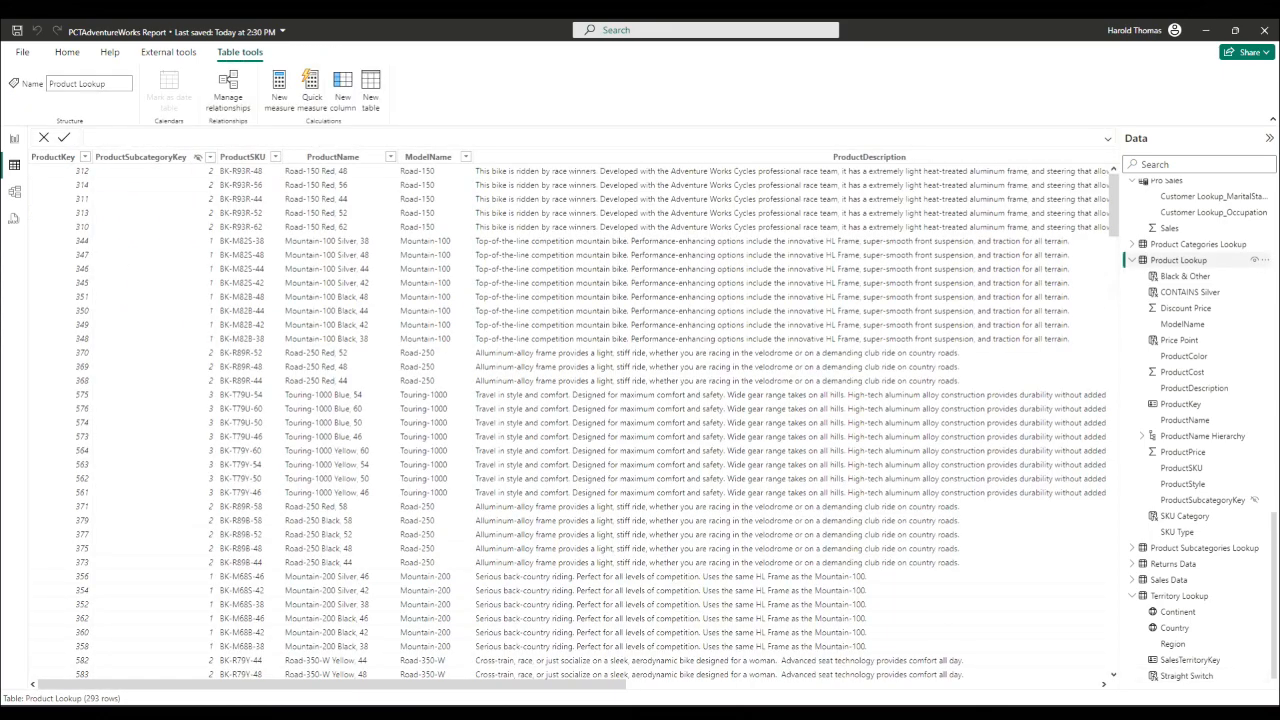
left_click_drag(370, 685, 731, 703)
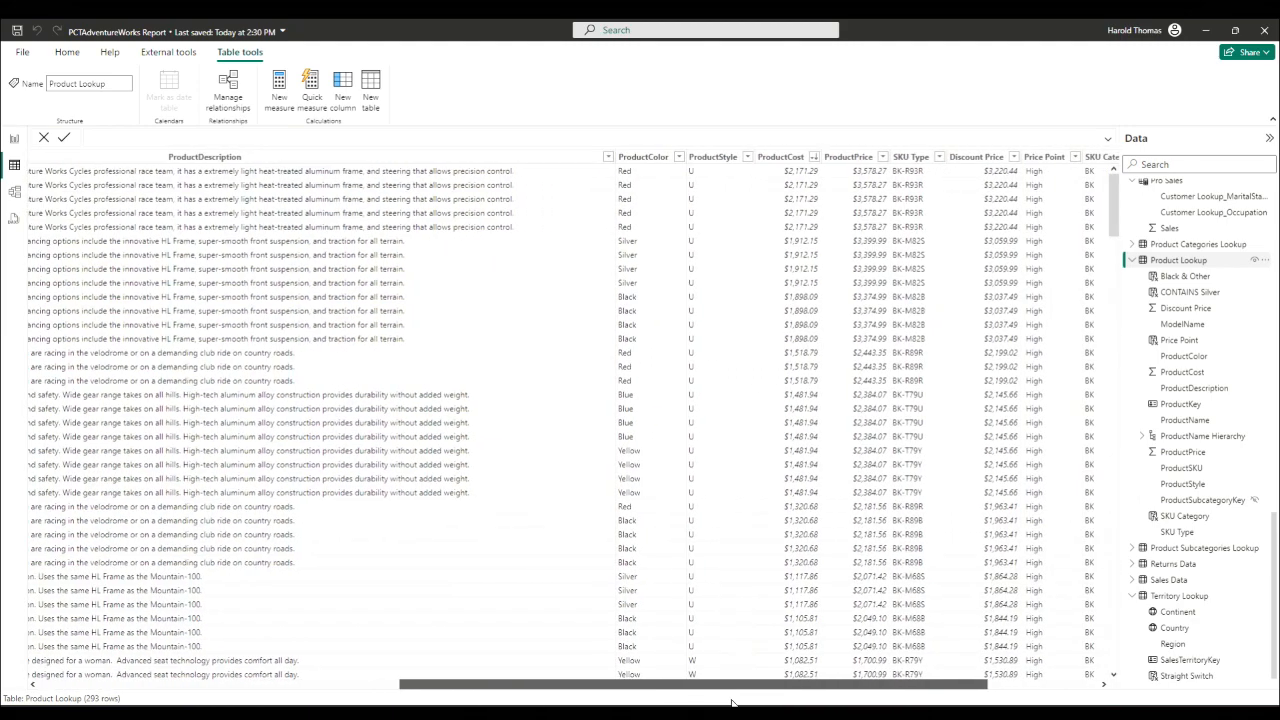
left_click_drag(731, 703, 892, 685)
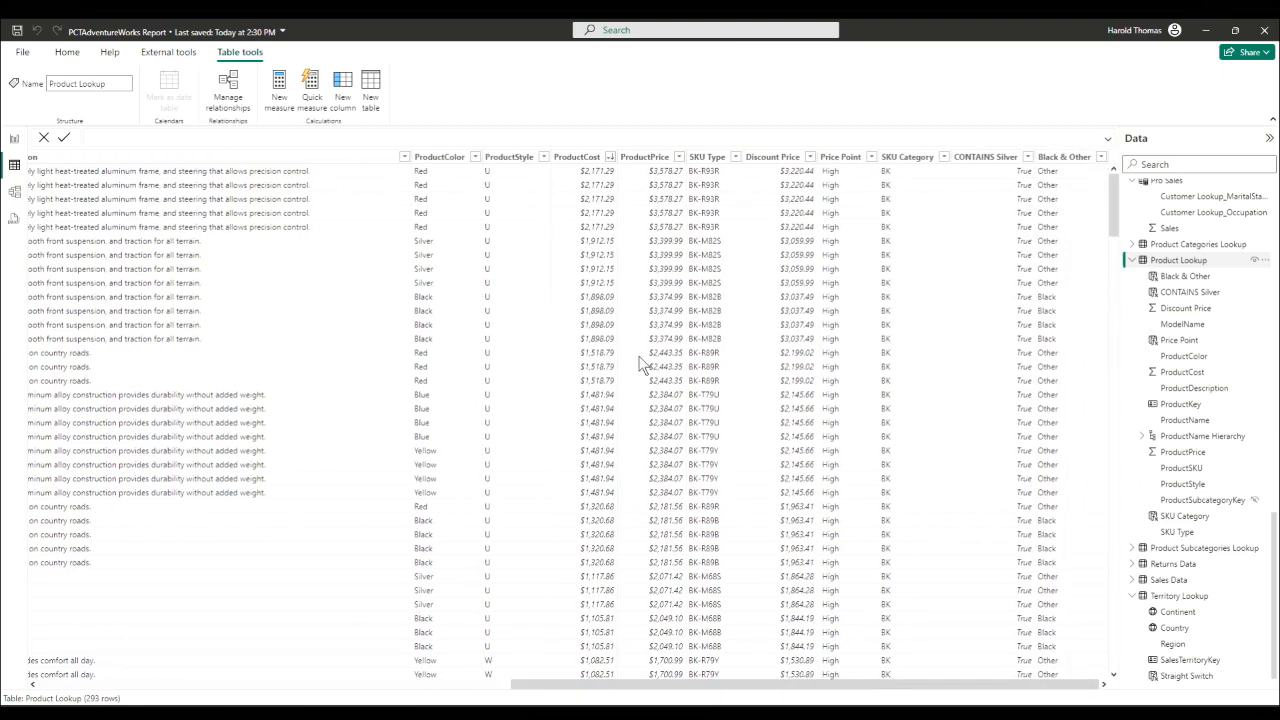
left_click(648, 157)
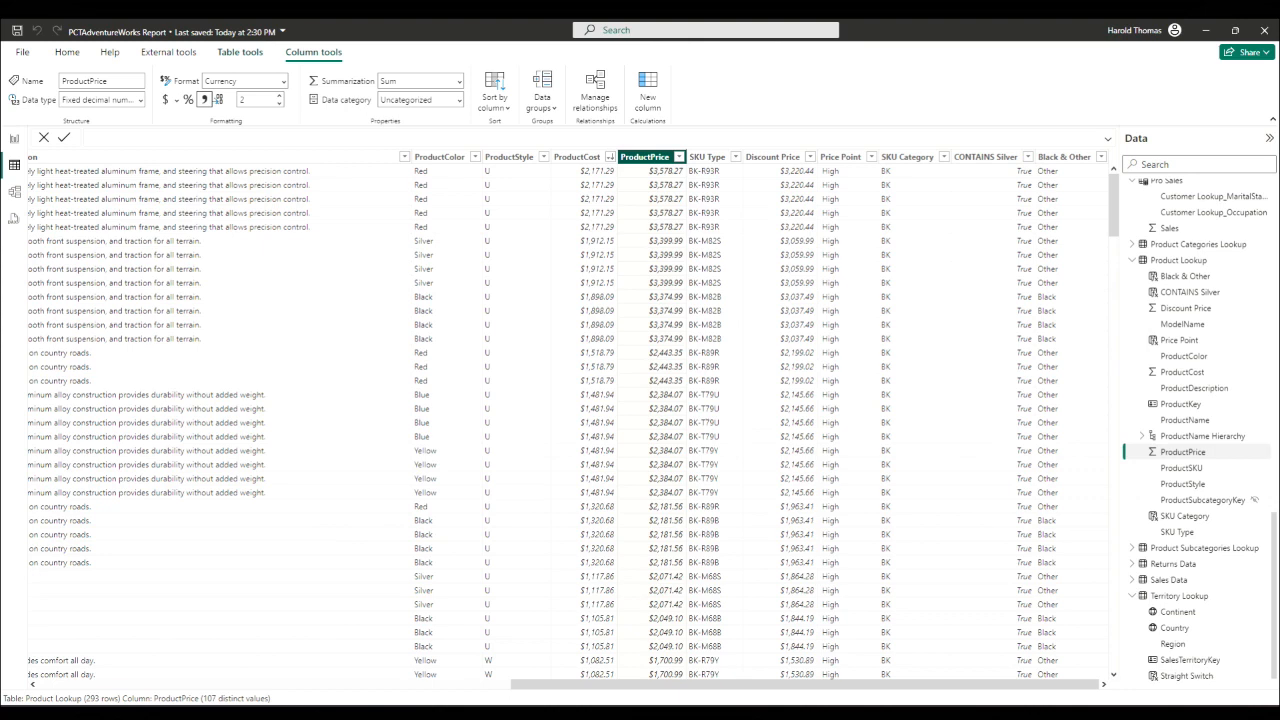
left_click(651, 92)
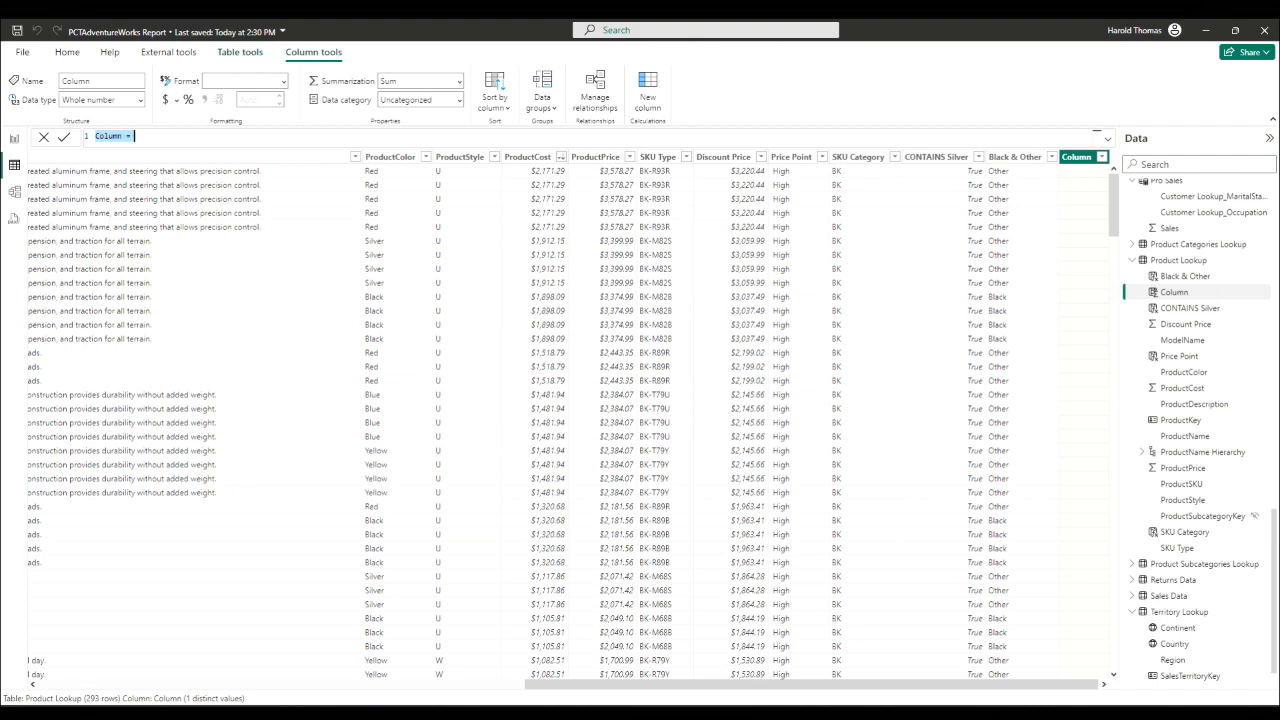
type("Cost Ties")
key("BackSpace")
type("r")
type("SWITCH TRUE =")
type("sw")
key("Tab")
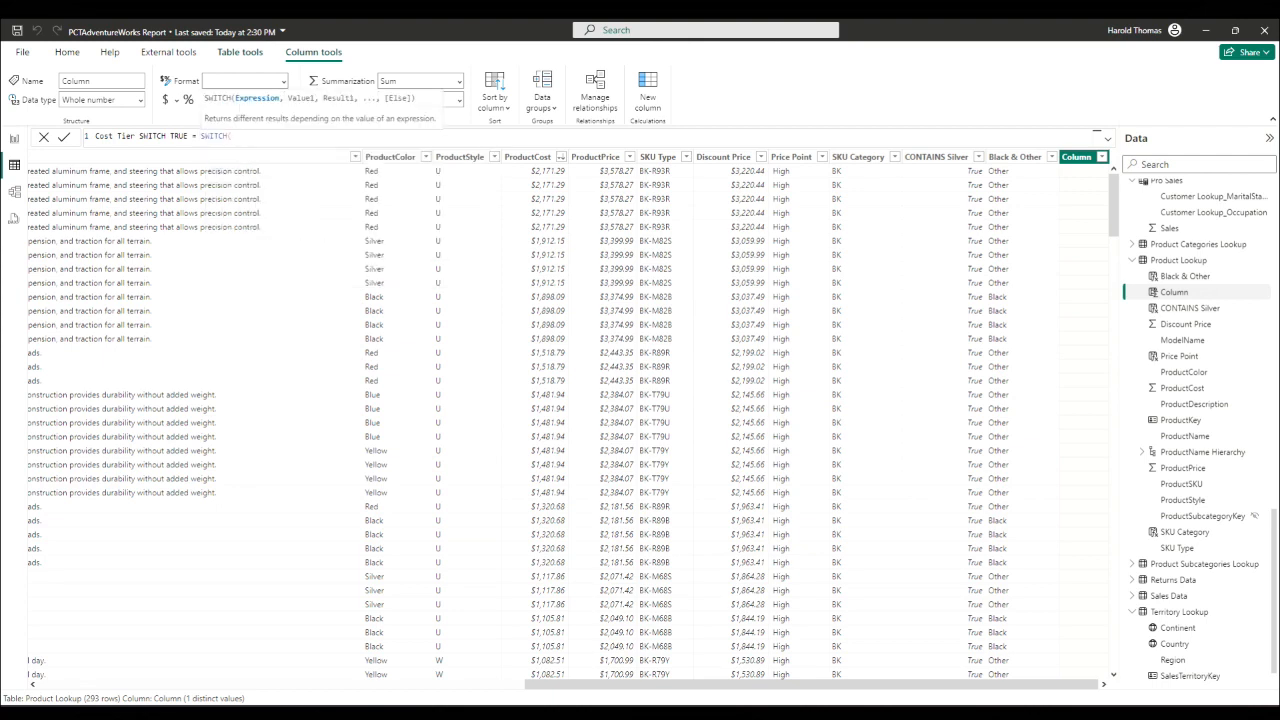
- Enter TRUE() on its own indented line as the expression of the Cost Tier SWITCH function
key("shift+Return")
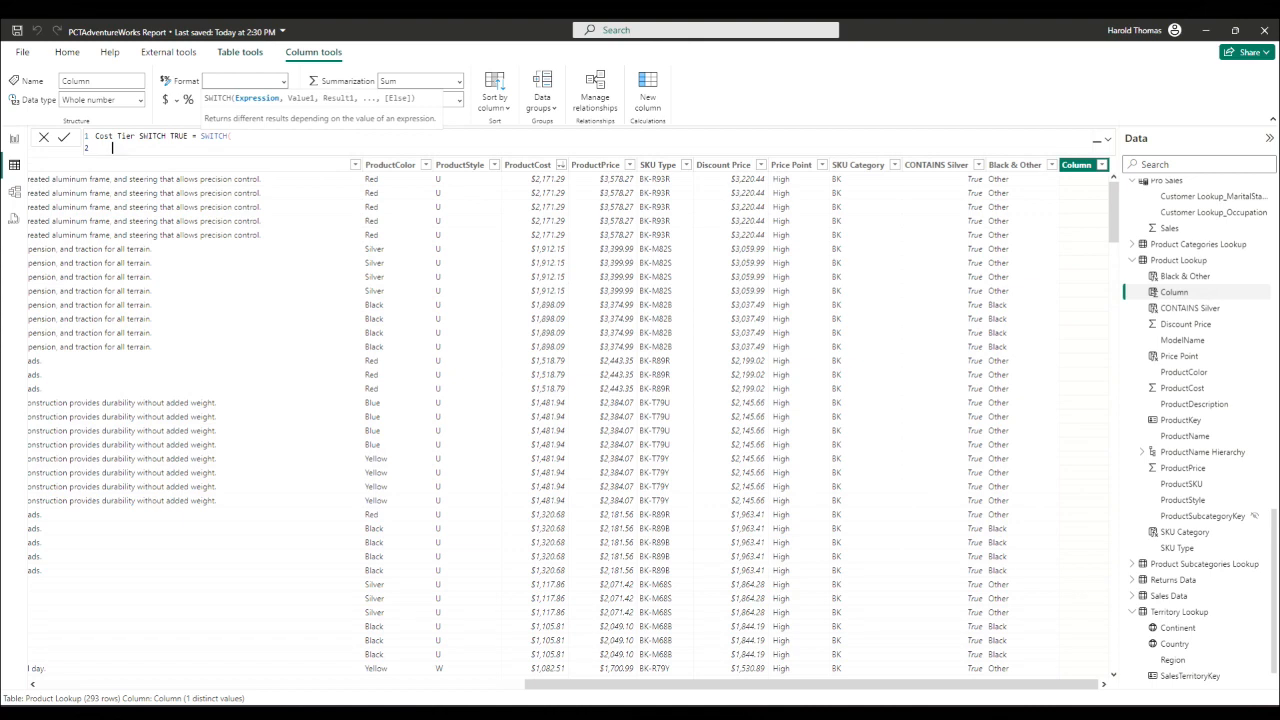
key("Tab")
key("Tab")
key("Tab")
key("Tab")
type("tru")
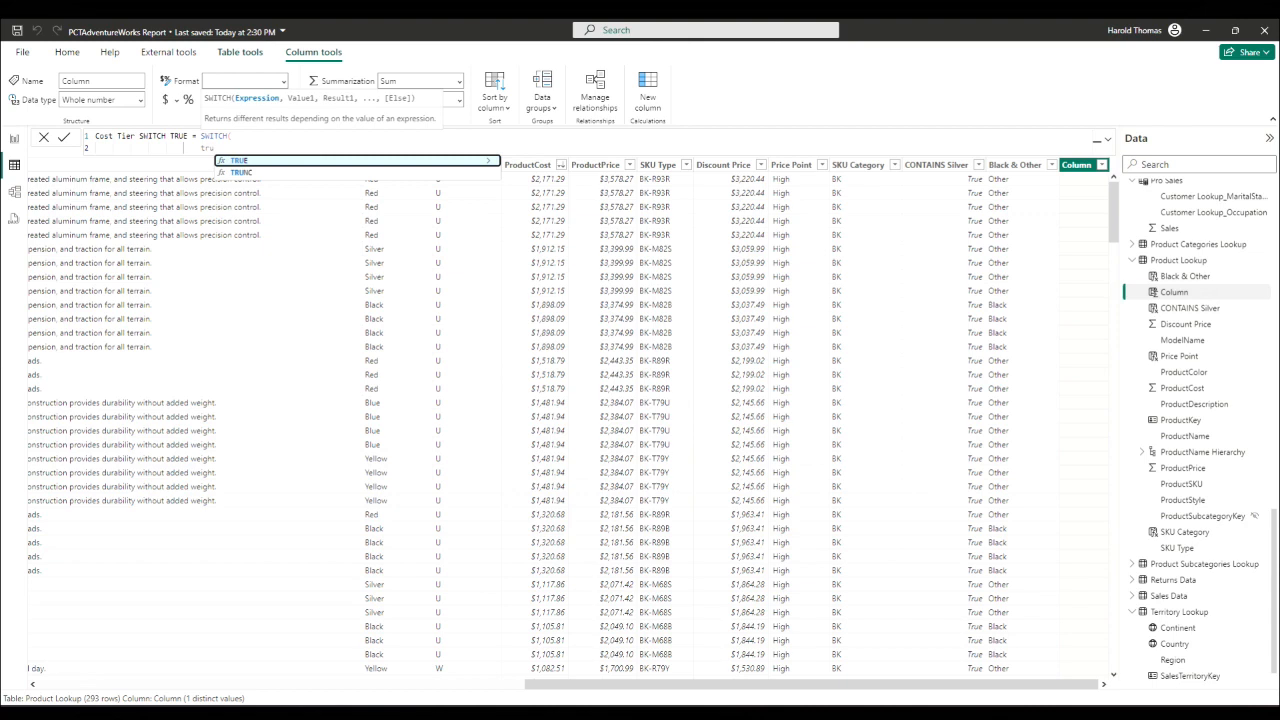
key("Tab")
type("),")
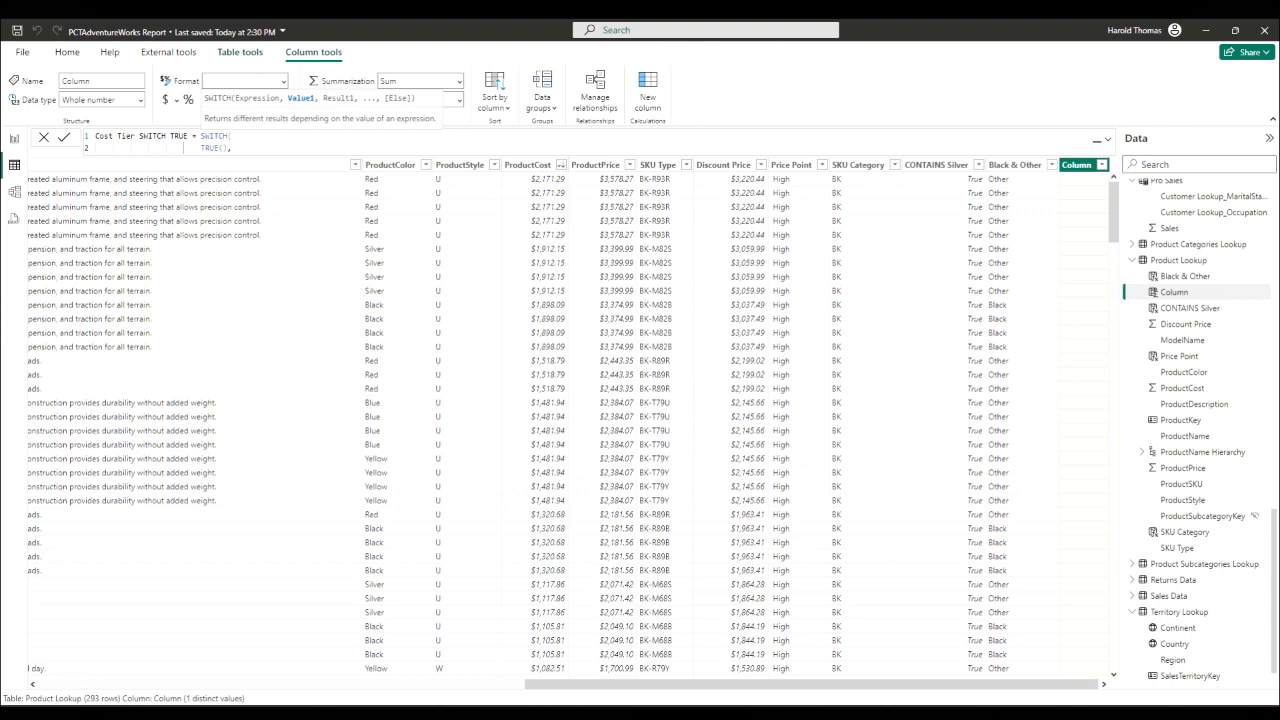
key("shift+Return")
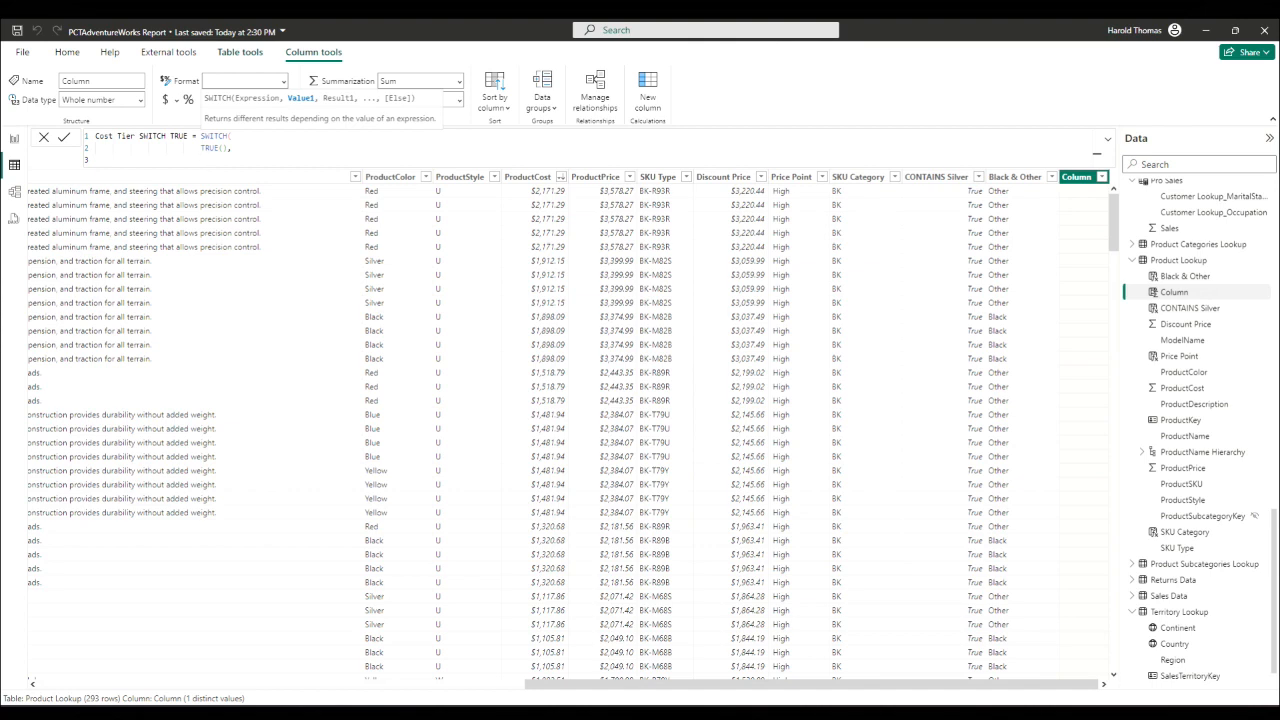
- Add the first condition, 'Product Lookup'[ProductCost] > 1000, with the result "High"
type("cos")
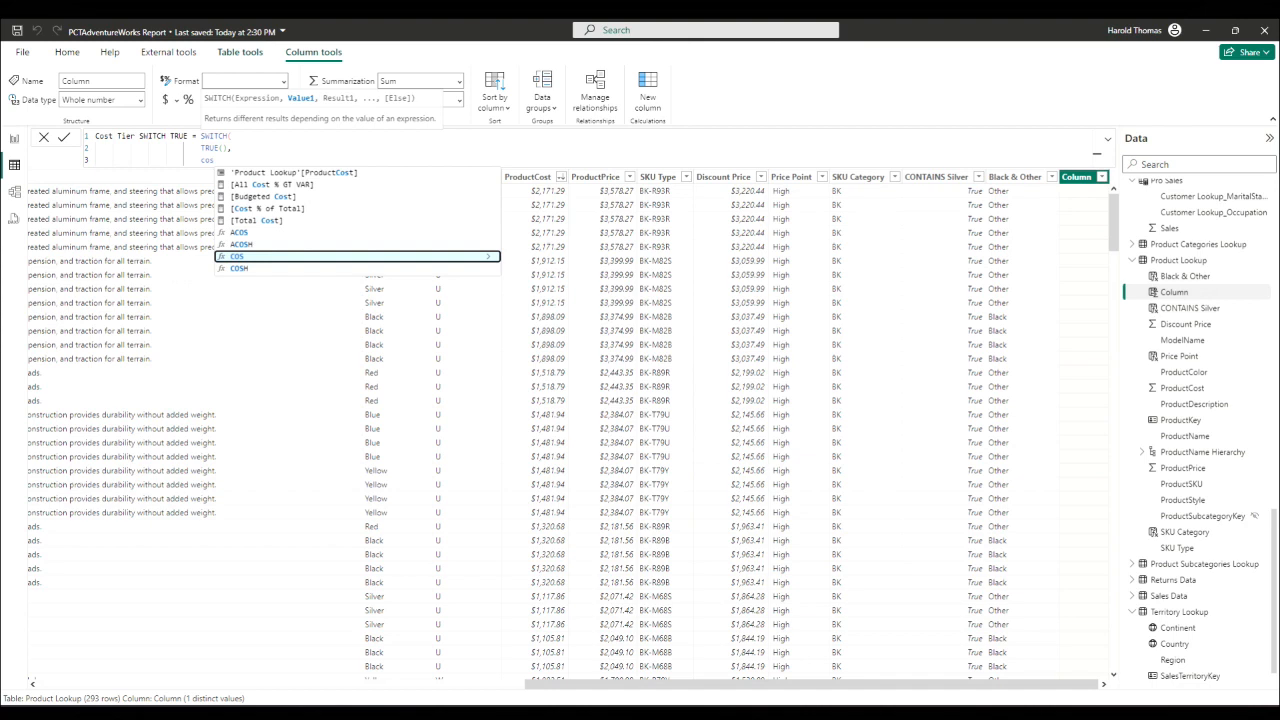
key("Up")
key("Up")
key("Up")
key("Up")
key("Up")
key("Up")
key("Up")
key("Tab")
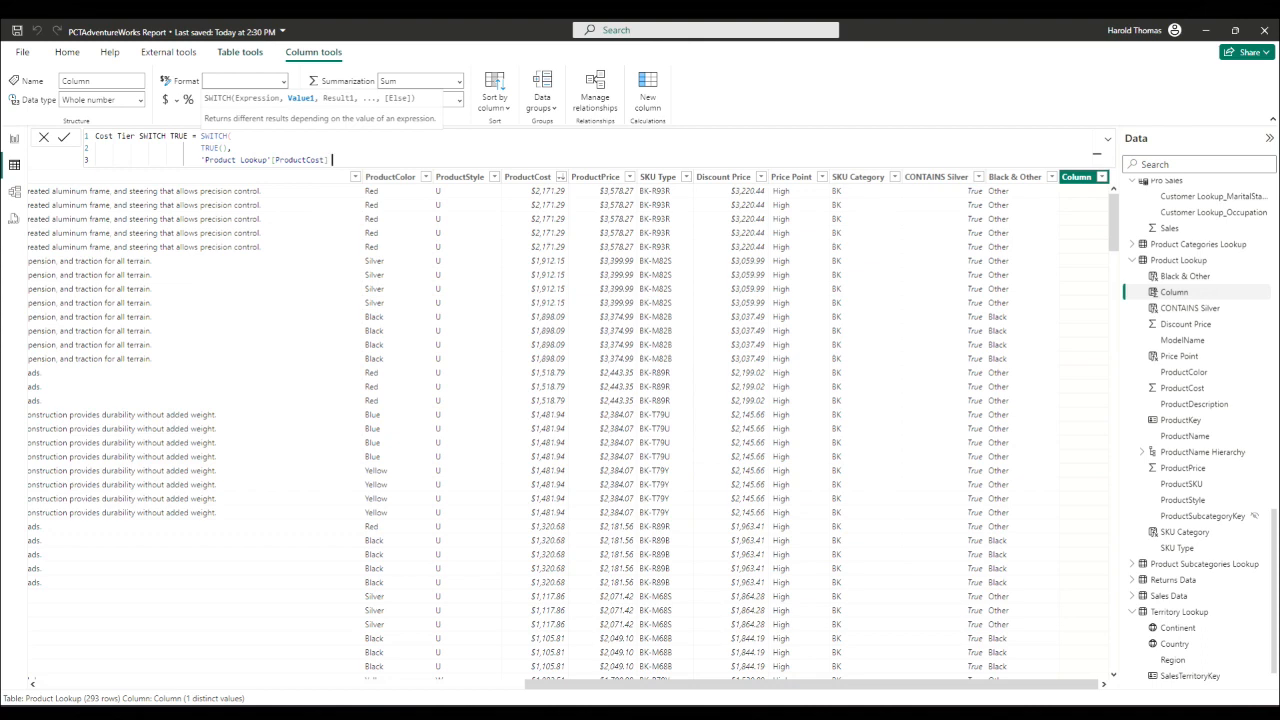
type("> 1000, \"High\"")
type(",")
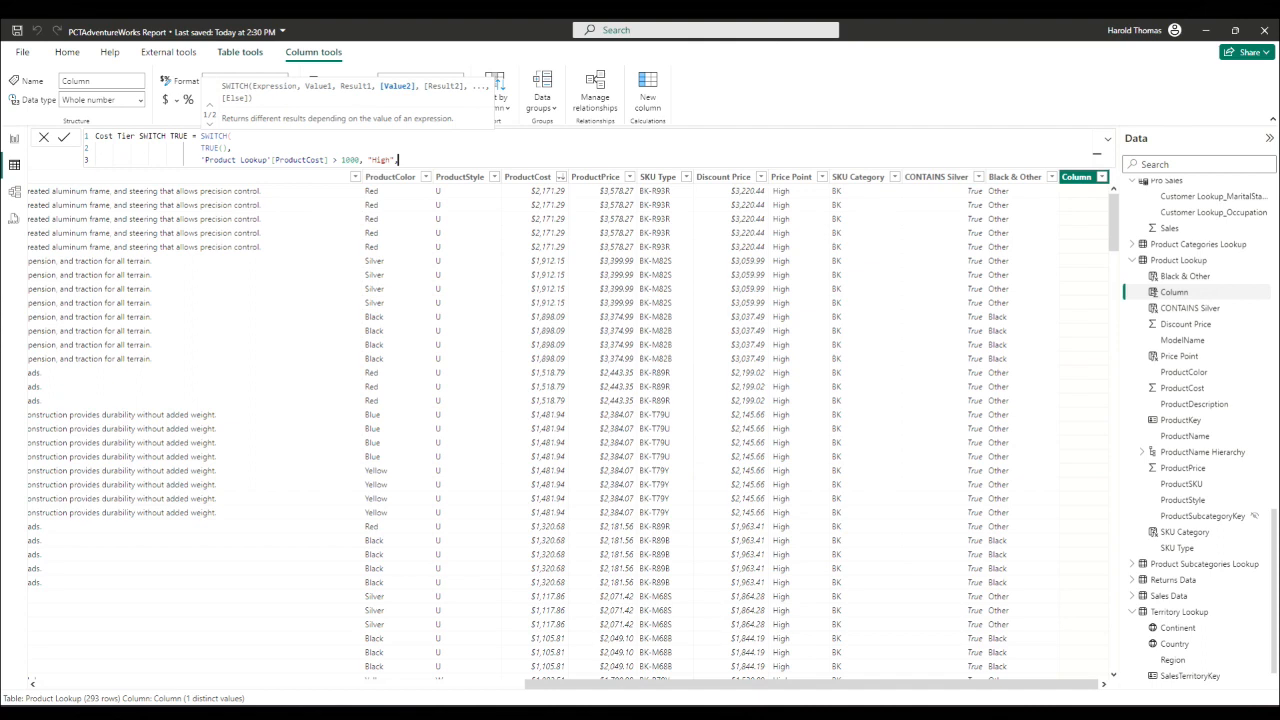
key("shift+Return")
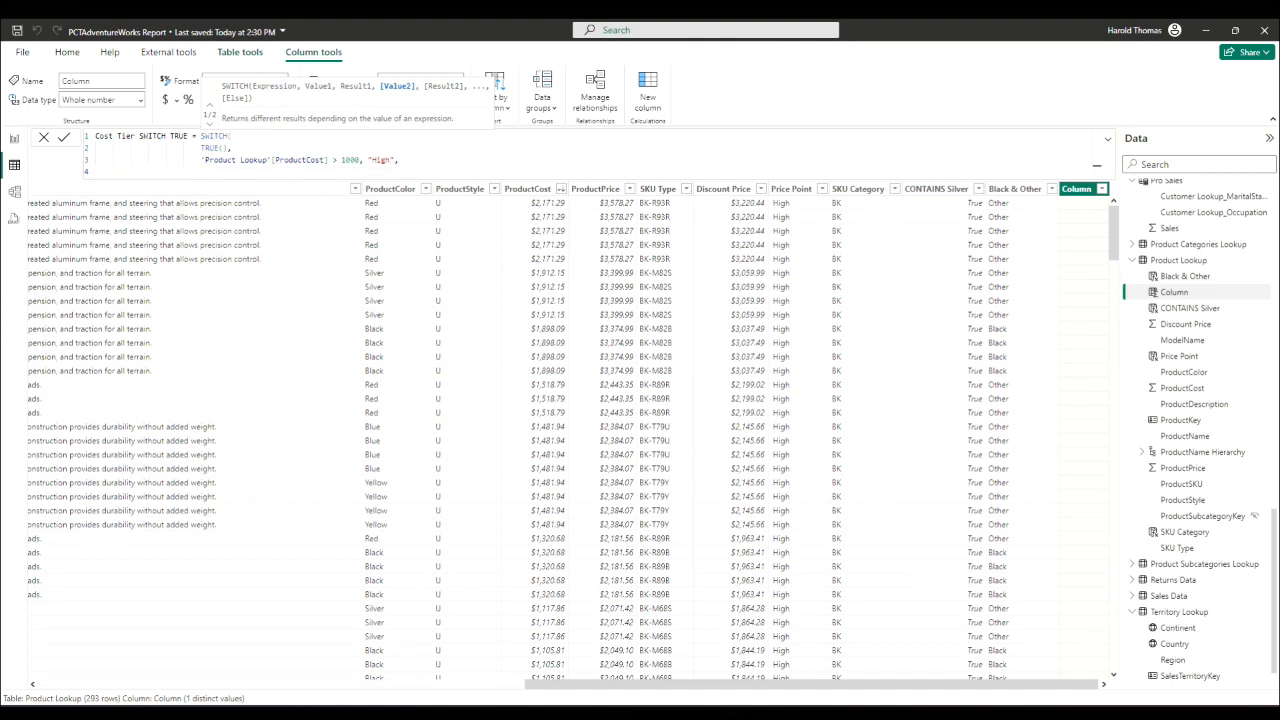
- Duplicate the ProductCost > 1000, "High" condition onto the following line of the formula
type("'P")
key("BackSpace")
left_click_drag(201, 160, 401, 160)
key("ctrl+c")
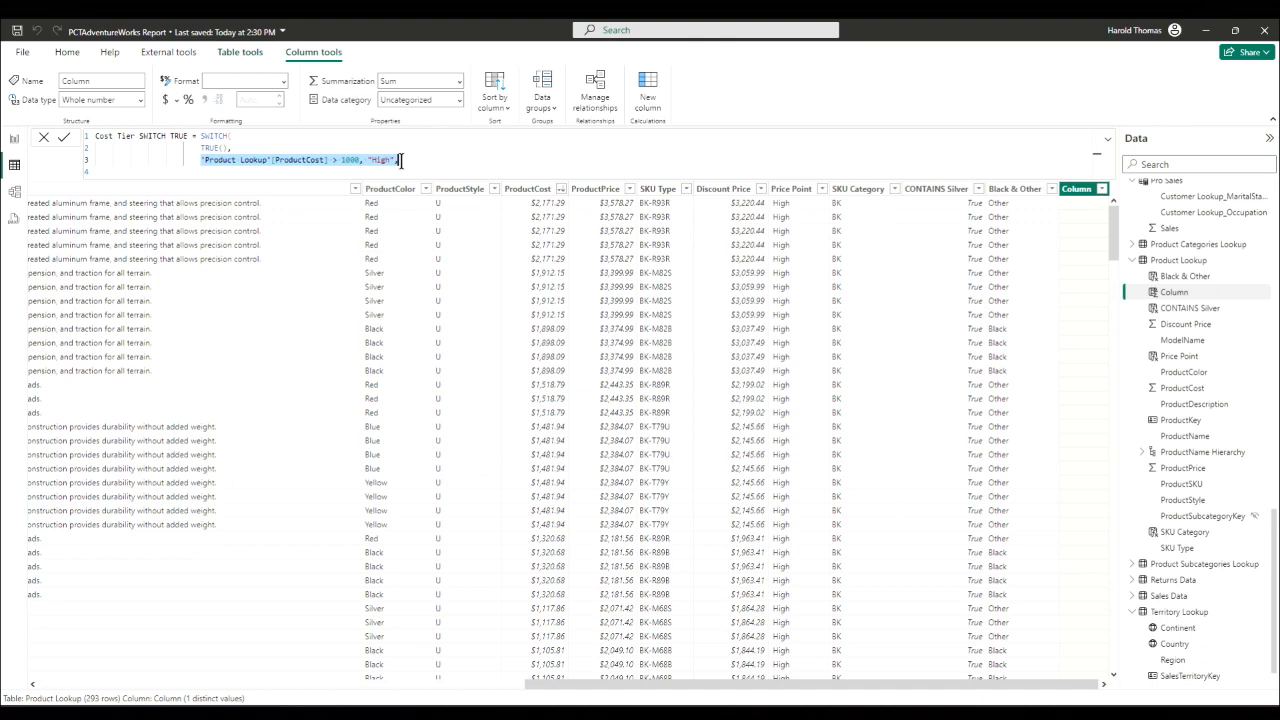
left_click(401, 160)
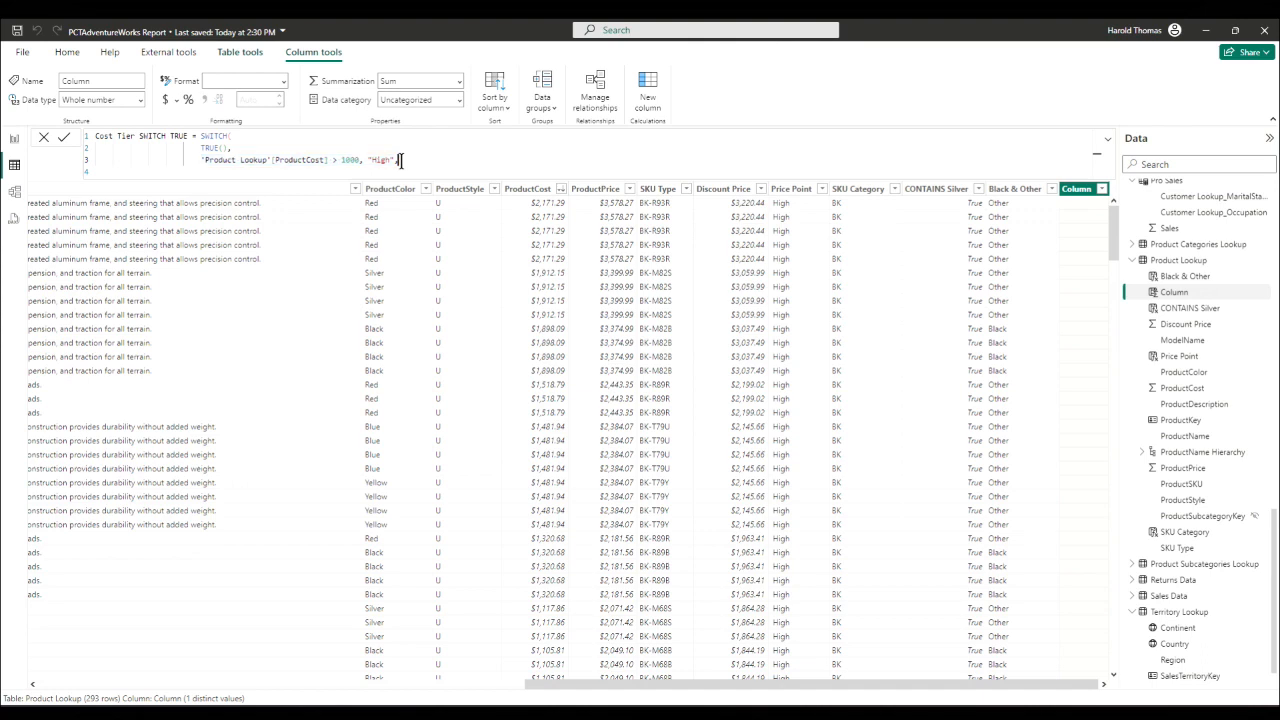
key("shift+Return")
key("ctrl+v")
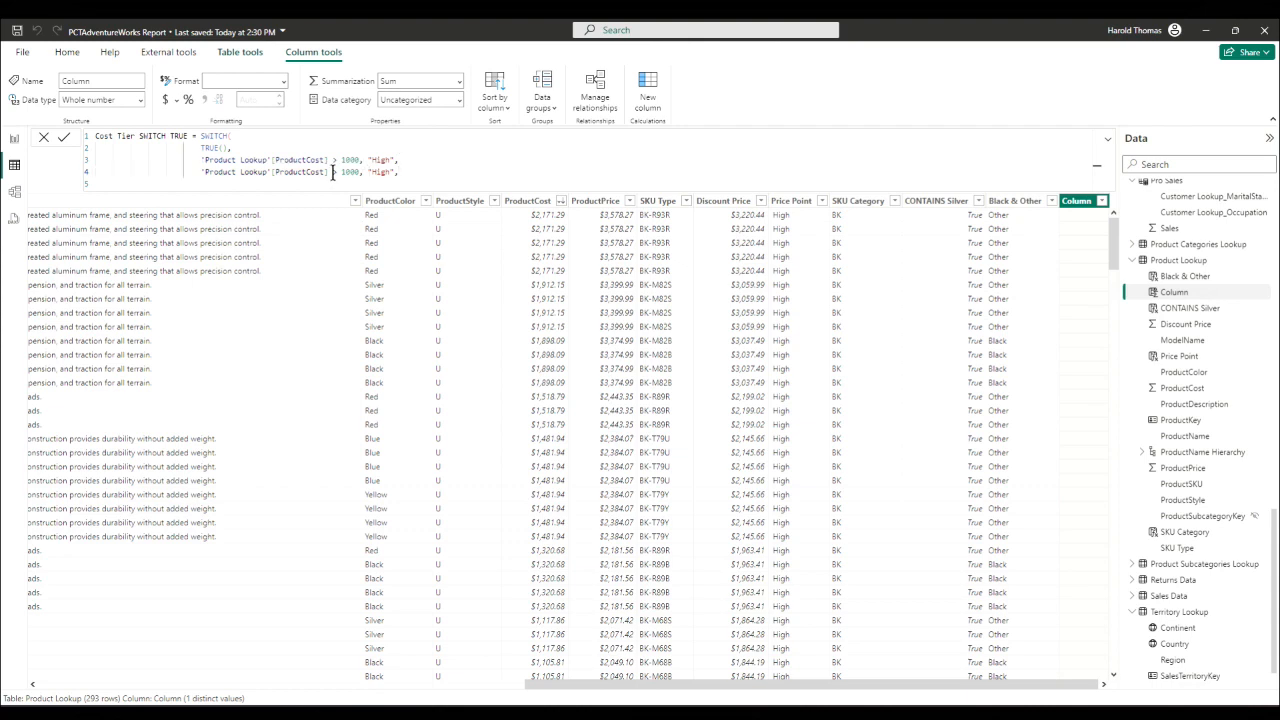
- Change the duplicated condition to ProductCost > 500 with the result "Mid", and start a new line below it
left_click_drag(340, 172, 360, 172)
type("500")
double_click(369, 172)
left_click_drag(368, 172, 384, 172)
type("Mid")
key("shift+Return")
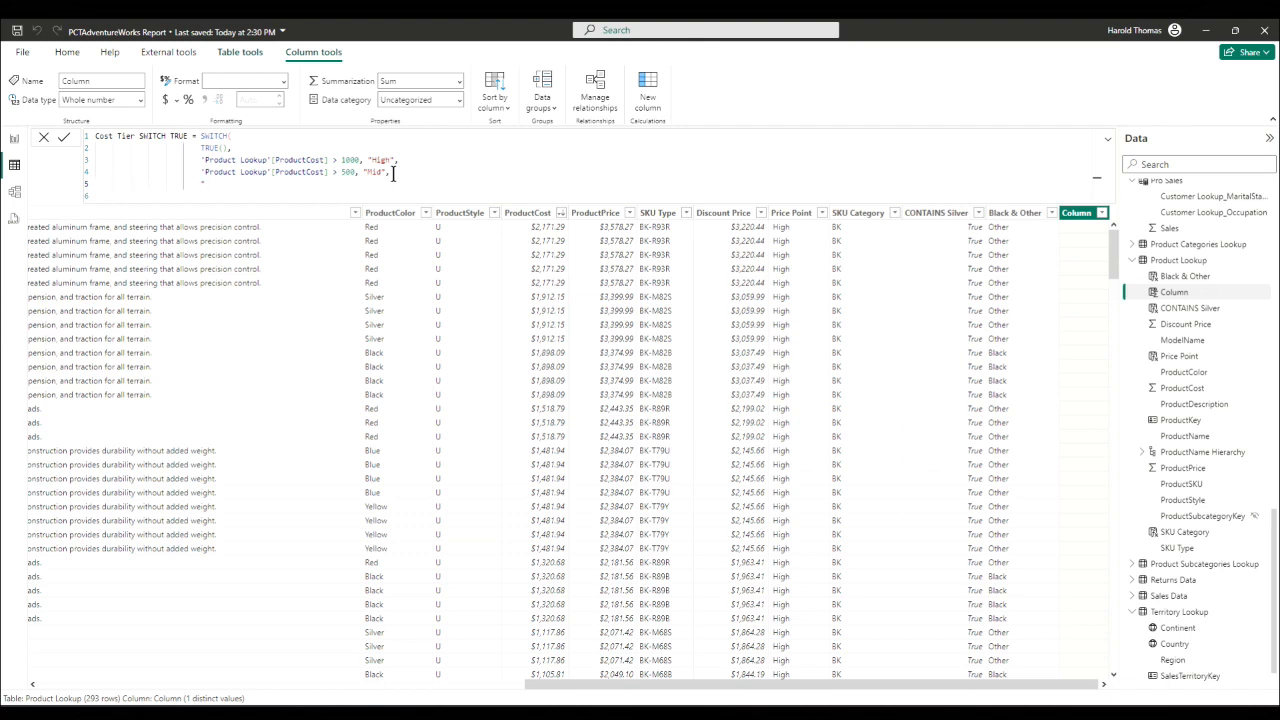
- Add "Low" as the else result, close the SWITCH function, and commit the Cost Tier SWITCH TRUE column
type("\"Low\"")
key("shift+Return")
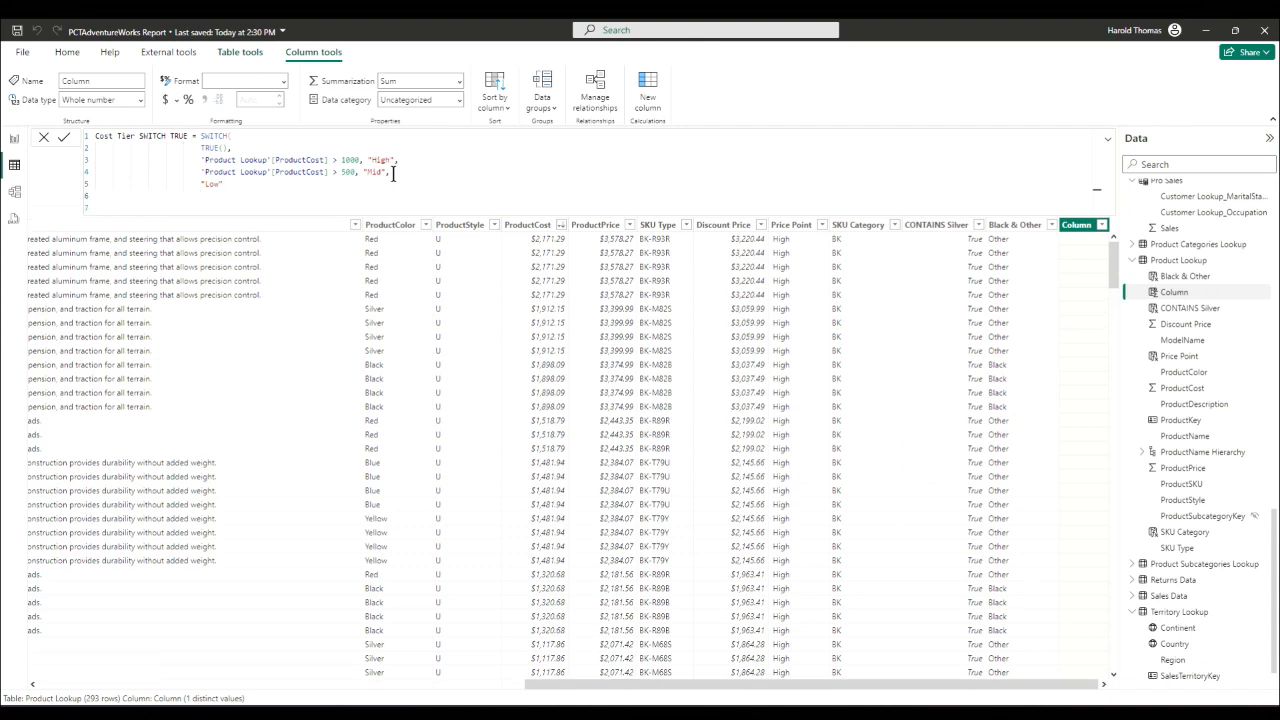
type(")")
left_click(65, 139)
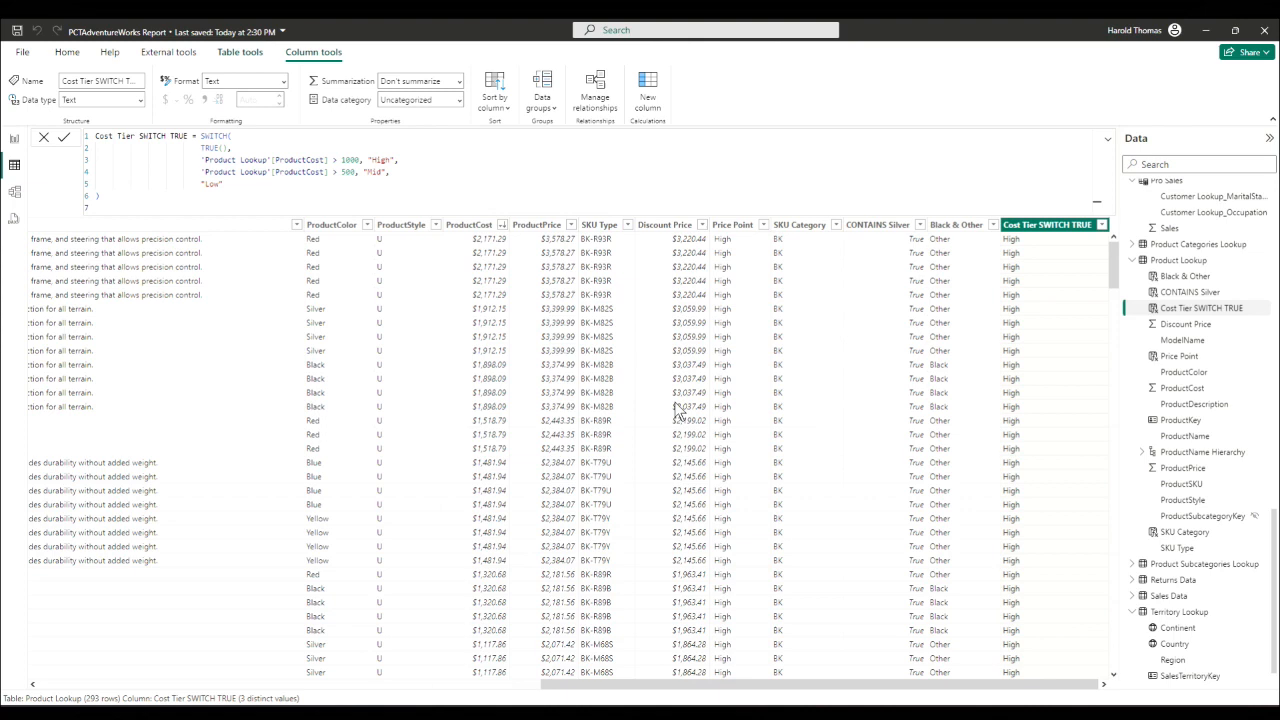
- Sort the table by ProductCost ascending and check the distinct values of the Cost Tier SWITCH TRUE column
left_click(503, 226)
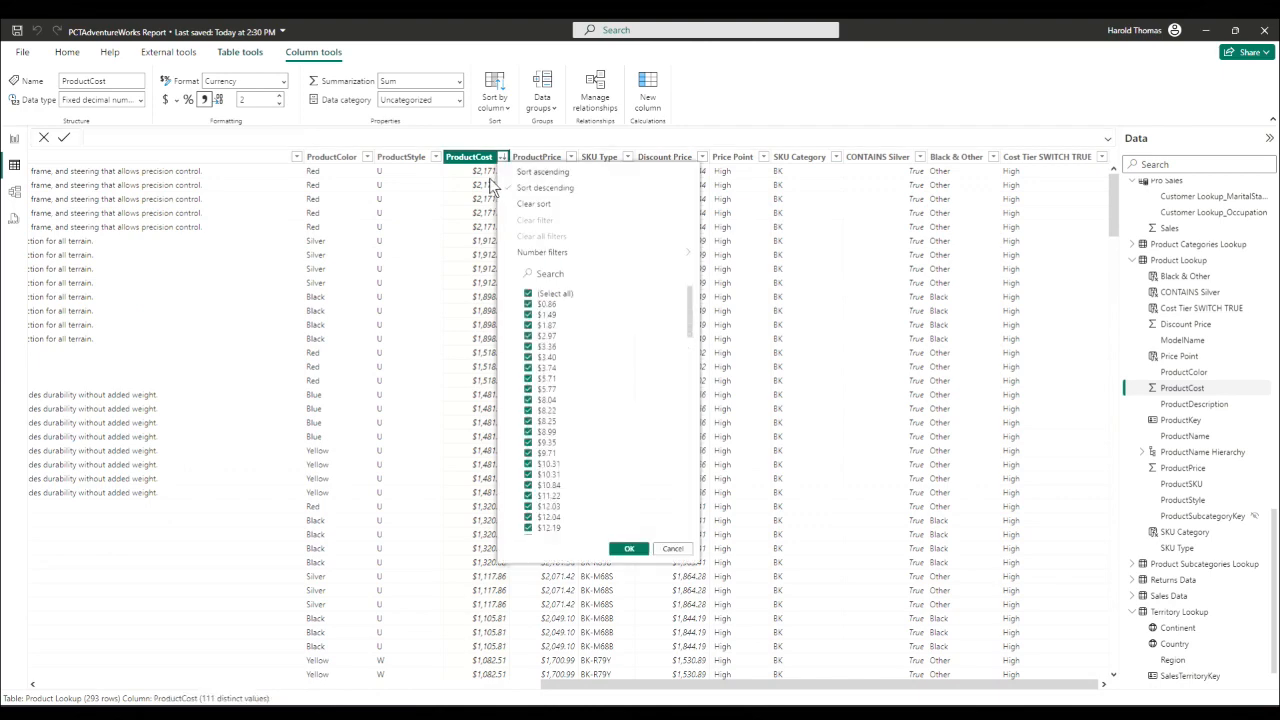
left_click(541, 173)
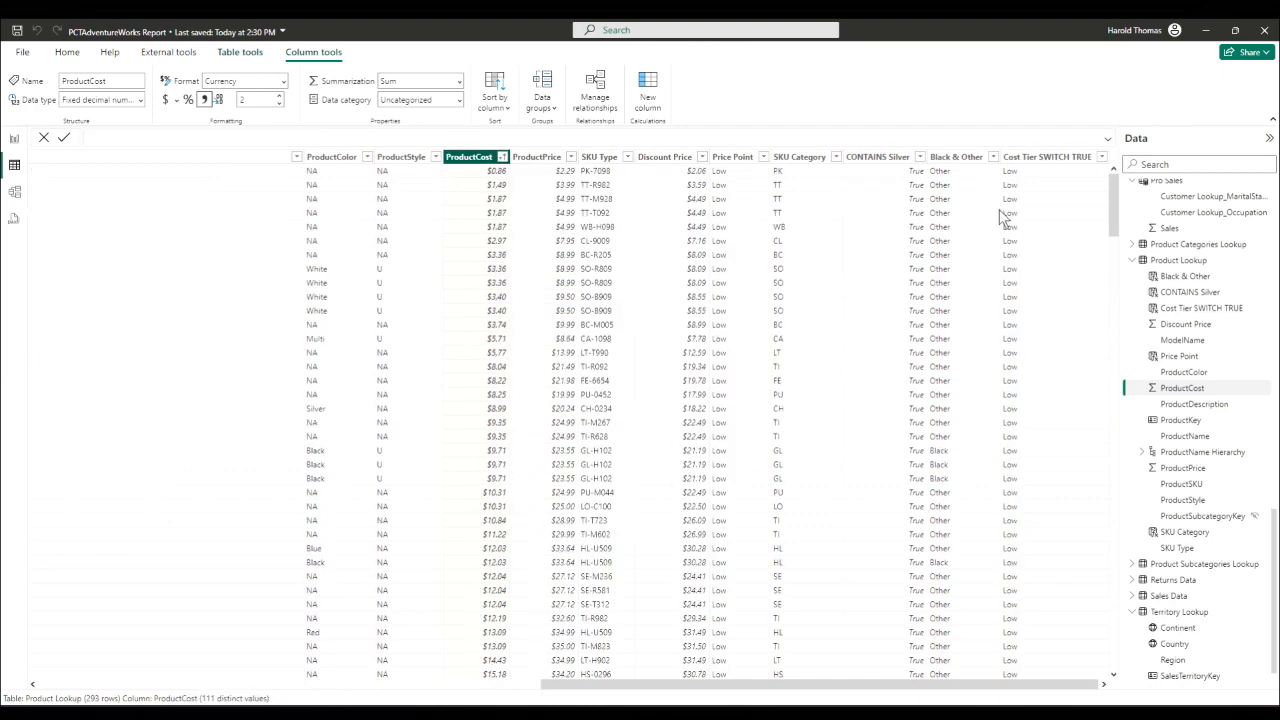
left_click(1101, 157)
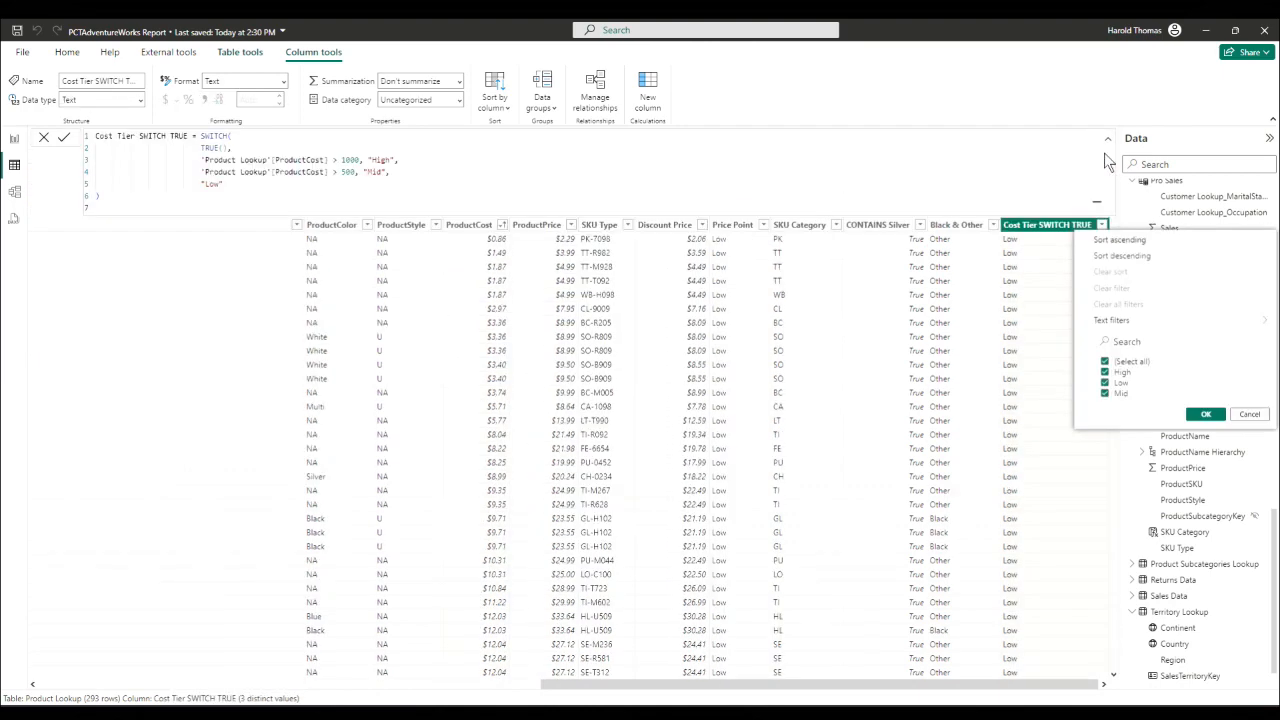
left_click(1252, 416)
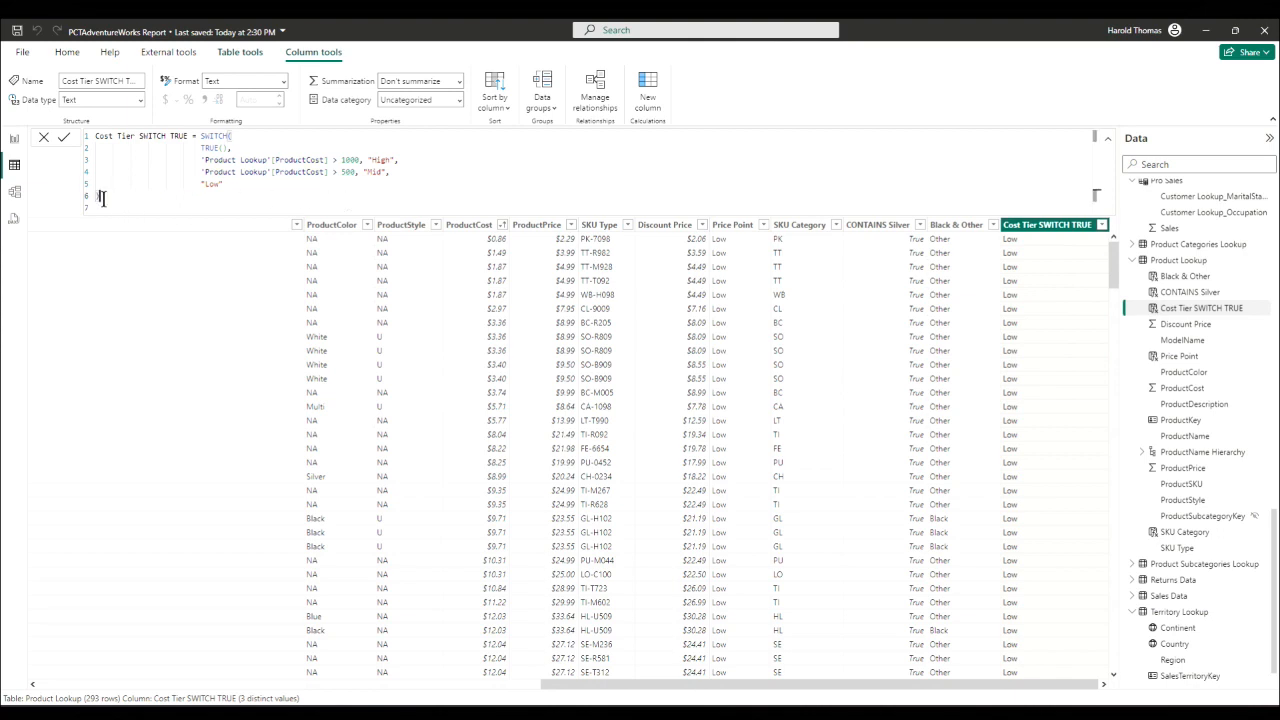
- Copy the entire Cost Tier SWITCH TRUE formula into a new calculated column
left_click_drag(100, 197, 55, 137)
key("ctrl+c")
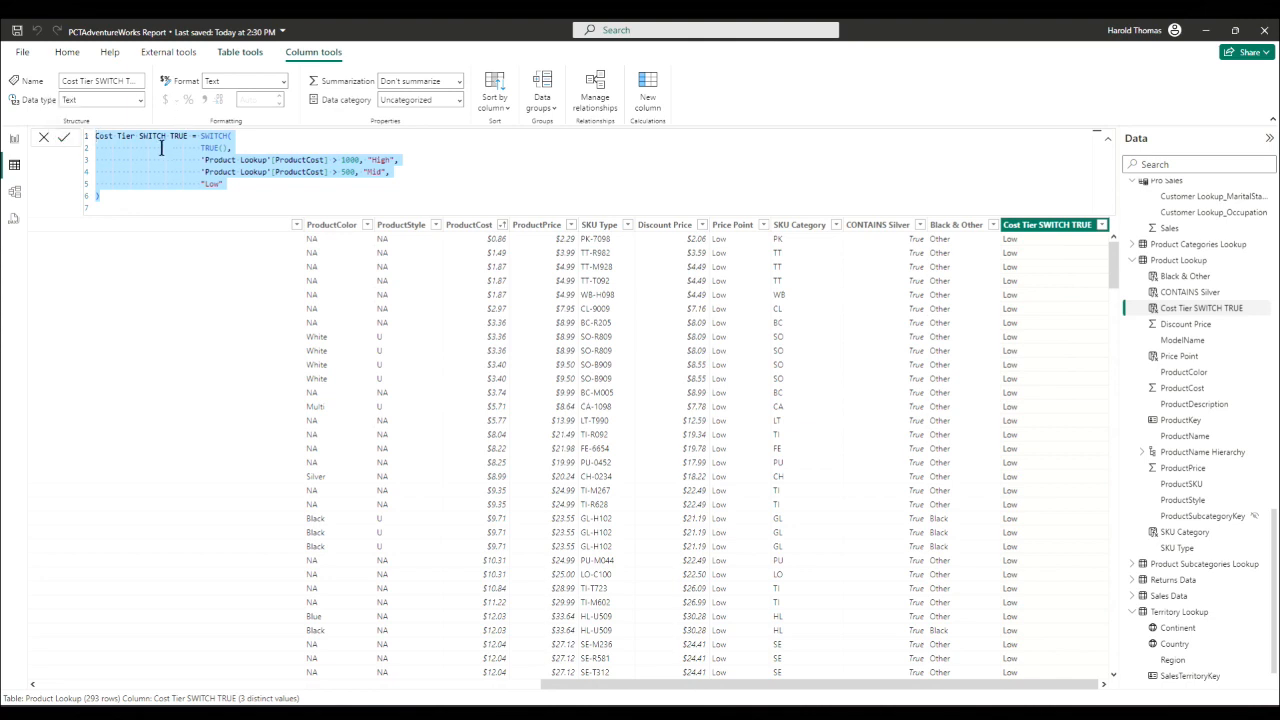
left_click(649, 98)
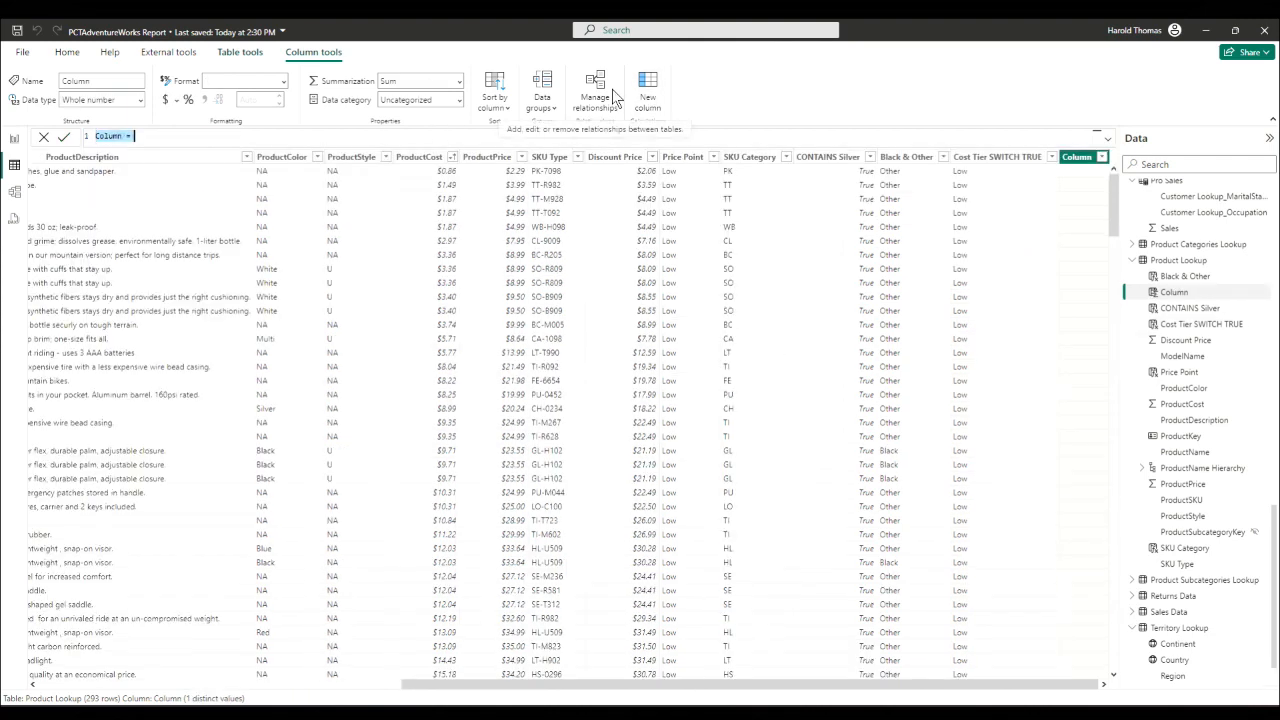
key("ctrl+v")
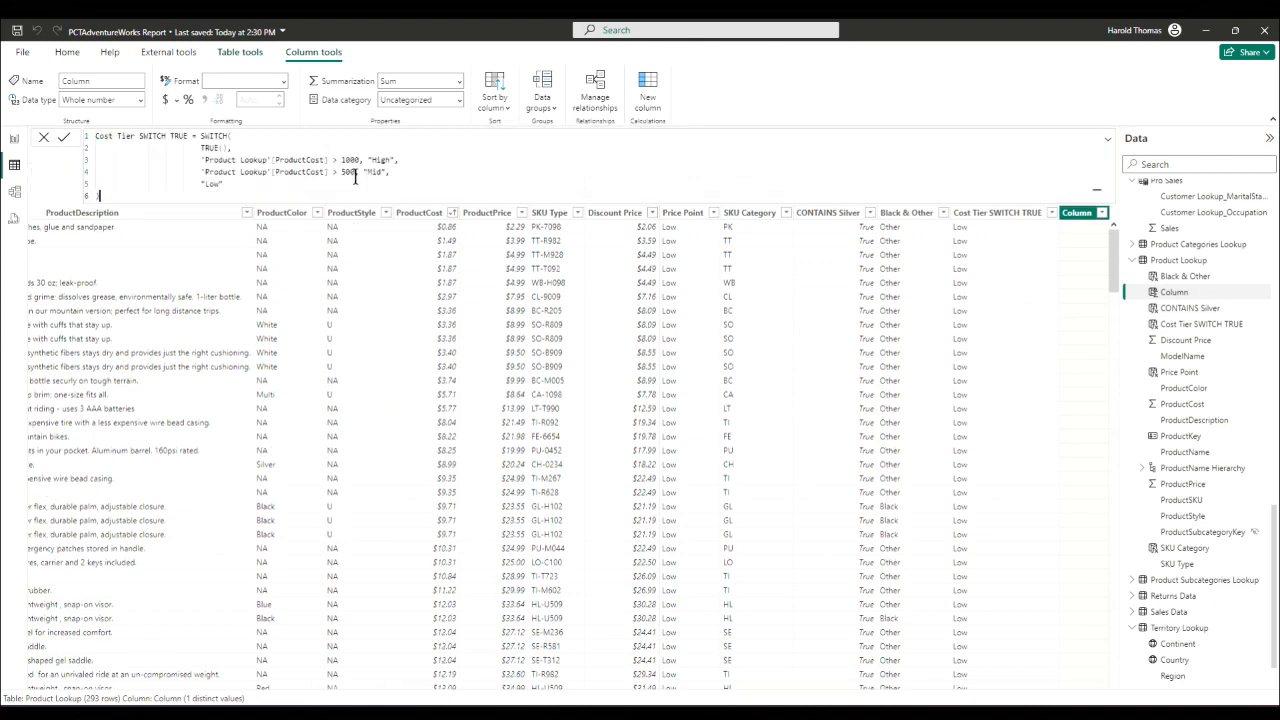
- Rename the copied formula's column to Cost Tier SWITCH FALSE and replace its TRUE() expression with FALSE()
scroll(429, 177, "up", 2, "ctrl")
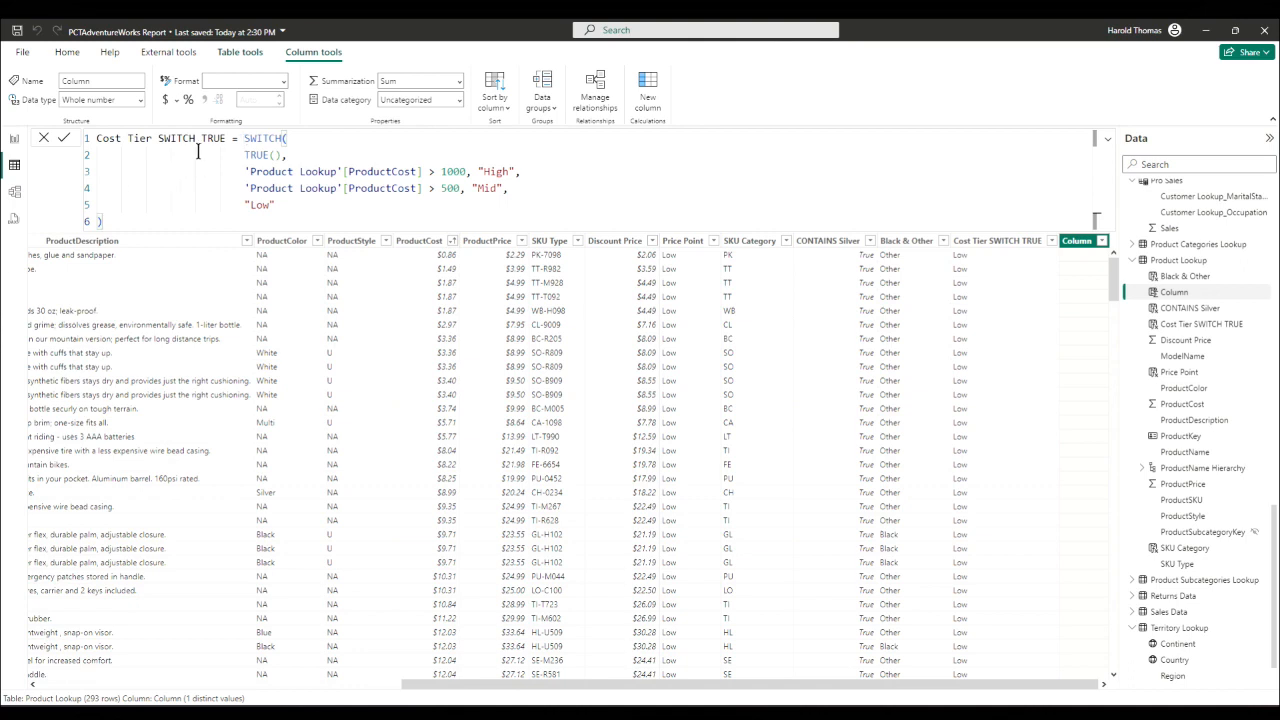
left_click_drag(201, 138, 226, 138)
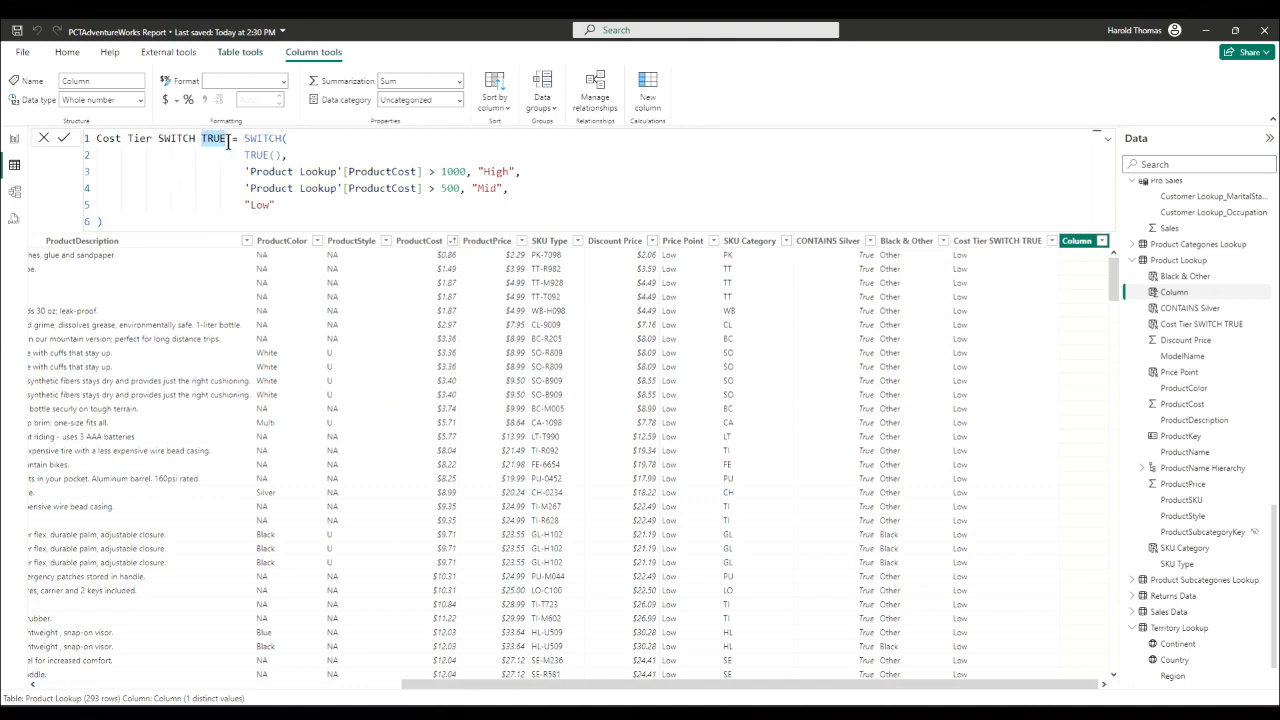
type("FALSE")
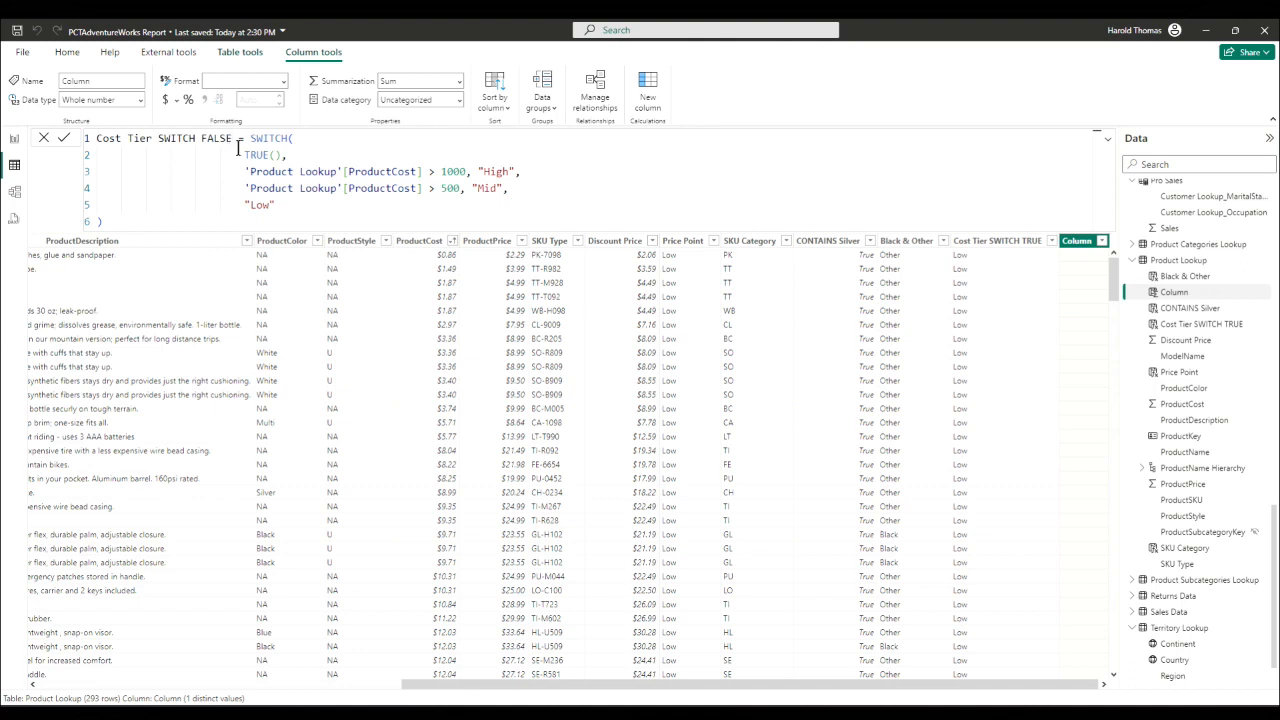
left_click_drag(244, 155, 283, 153)
type("FALSE,")
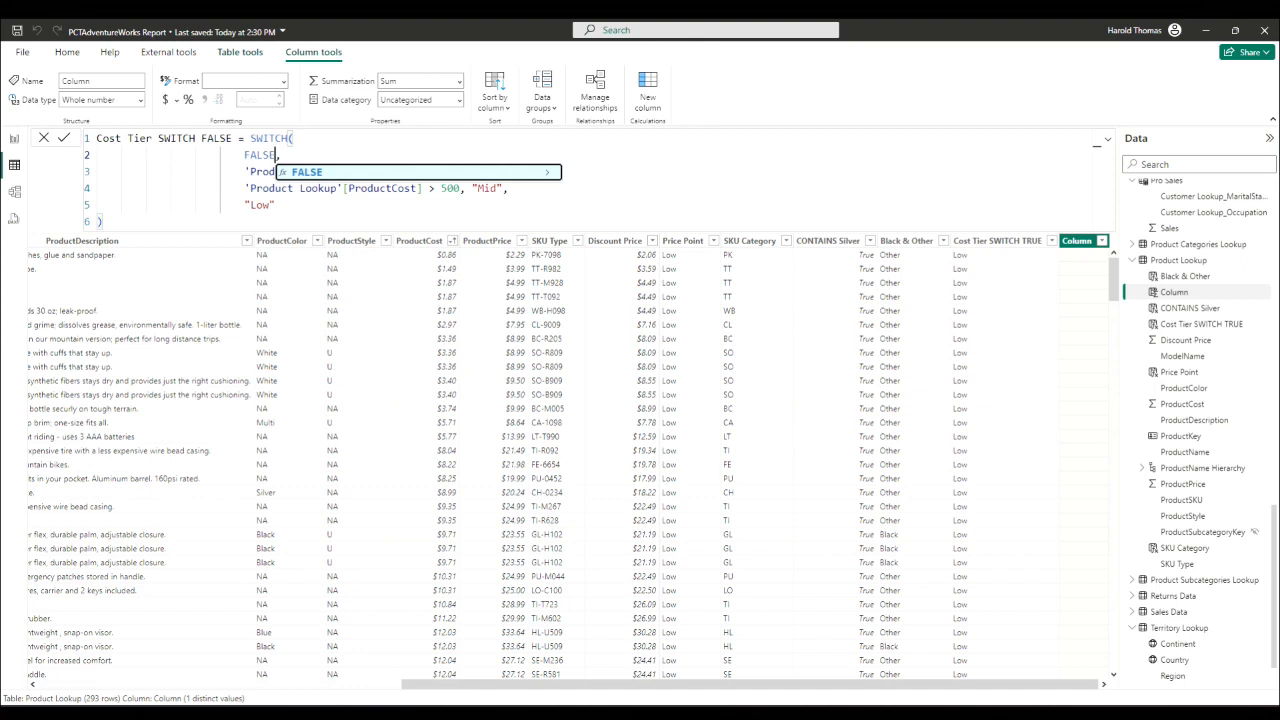
key("Tab")
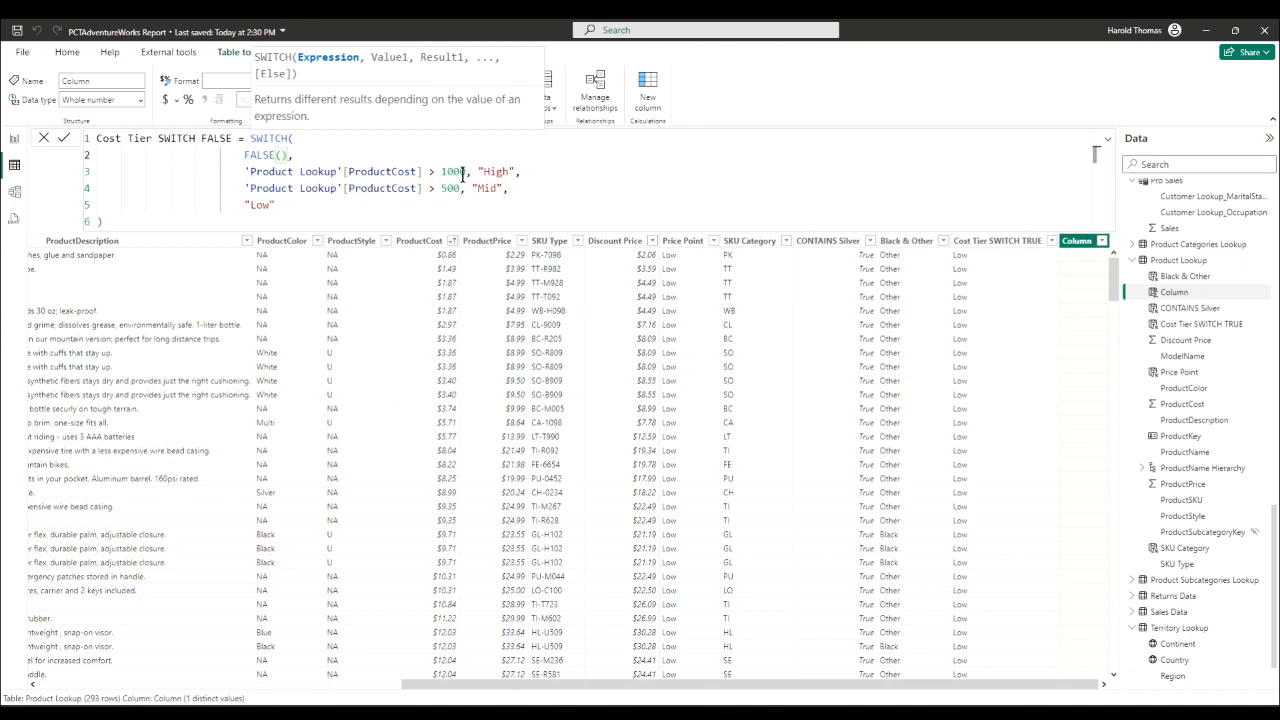
- Change the result of the ProductCost > 1000 condition to "Other" and delete the ProductCost > 500 condition and the "Low" result
left_click_drag(484, 172, 510, 172)
type("Other")
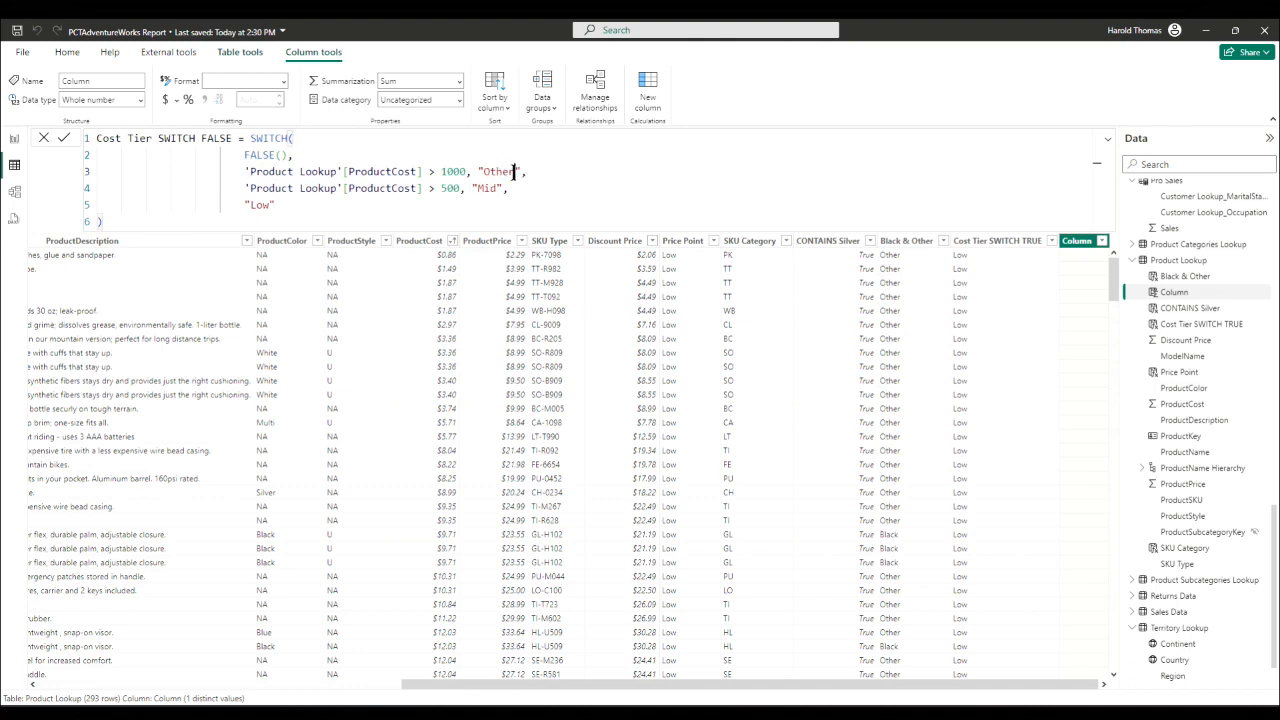
left_click_drag(509, 188, 266, 186)
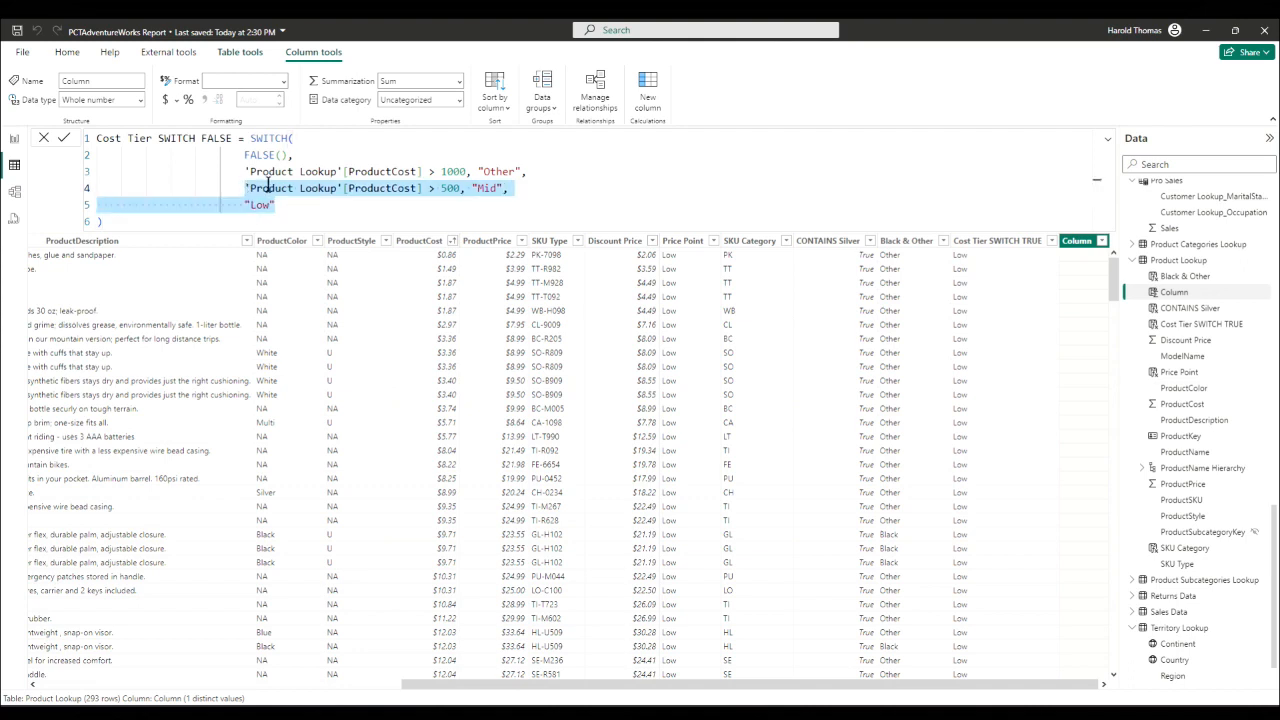
key("Delete")
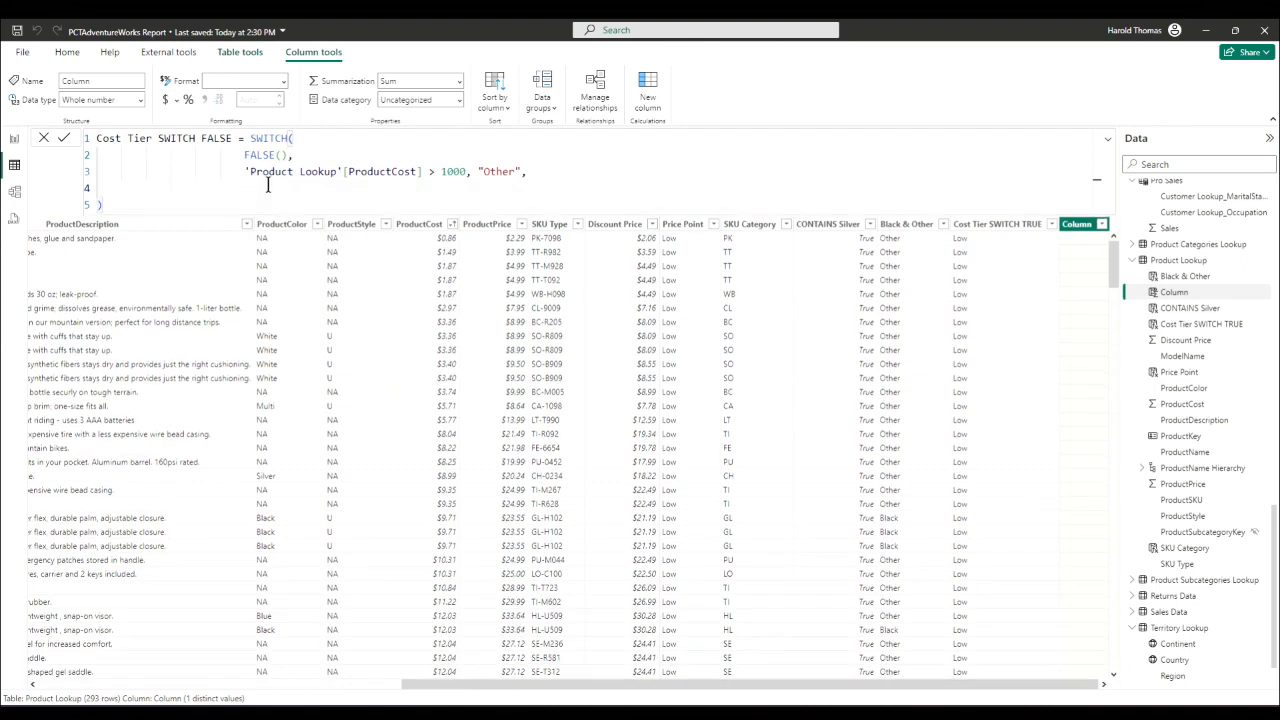
- Enter "High" as the else result and commit the Cost Tier SWITCH FALSE column
type("\"High\"")
key("BackSpace")
key("BackSpace")
key("BackSpace")
type("igh\"")
left_click(64, 142)
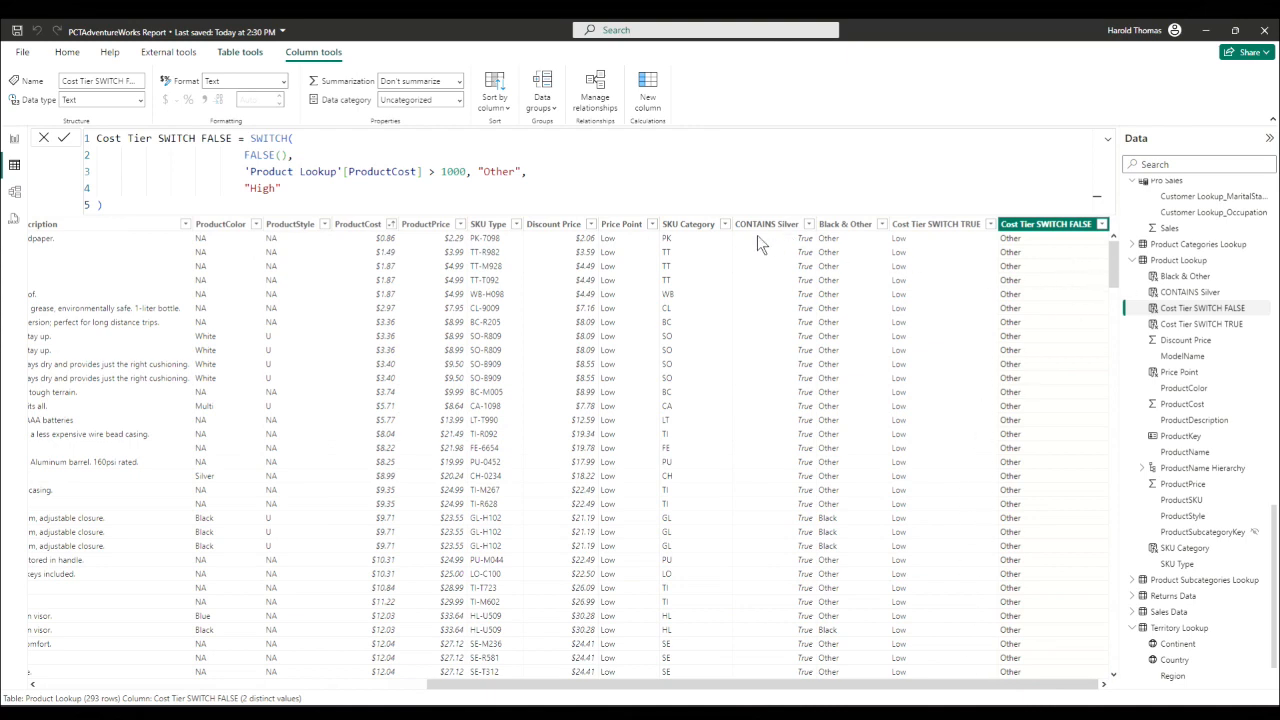
- Sort the table by ProductCost descending and check the distinct values of the Cost Tier SWITCH FALSE column
left_click(390, 225)
left_click(415, 192)
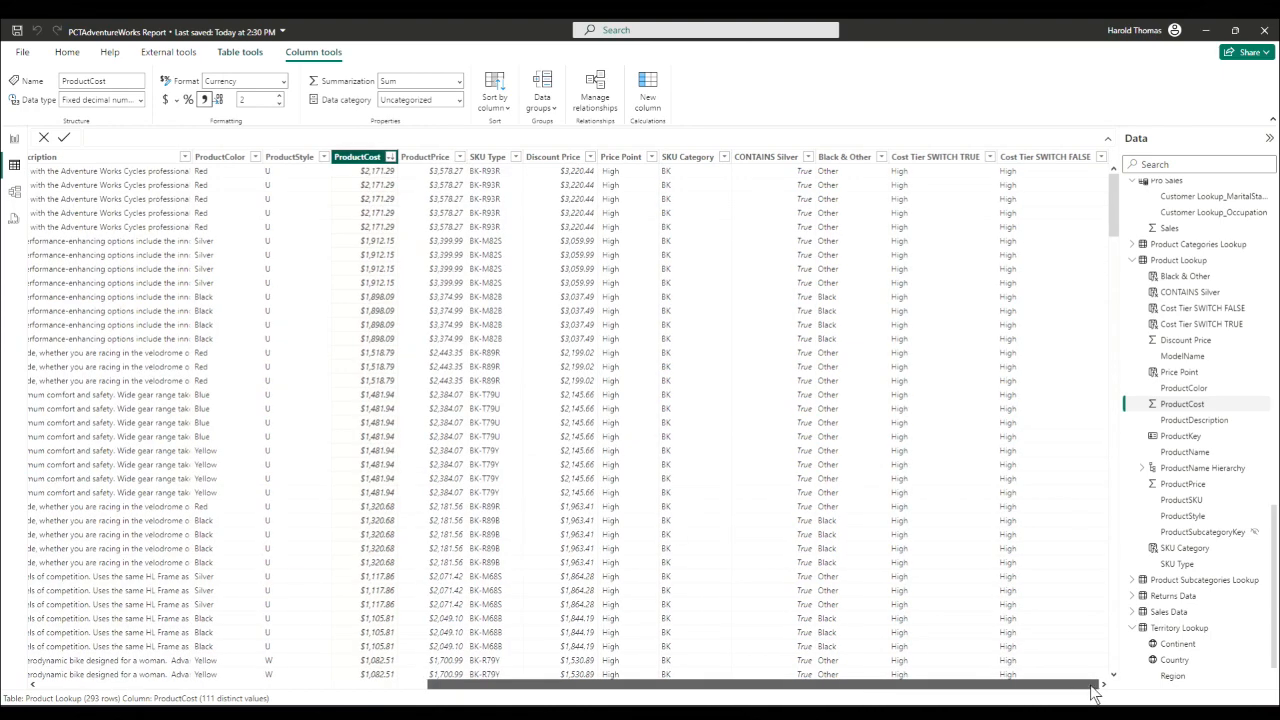
left_click(1090, 157)
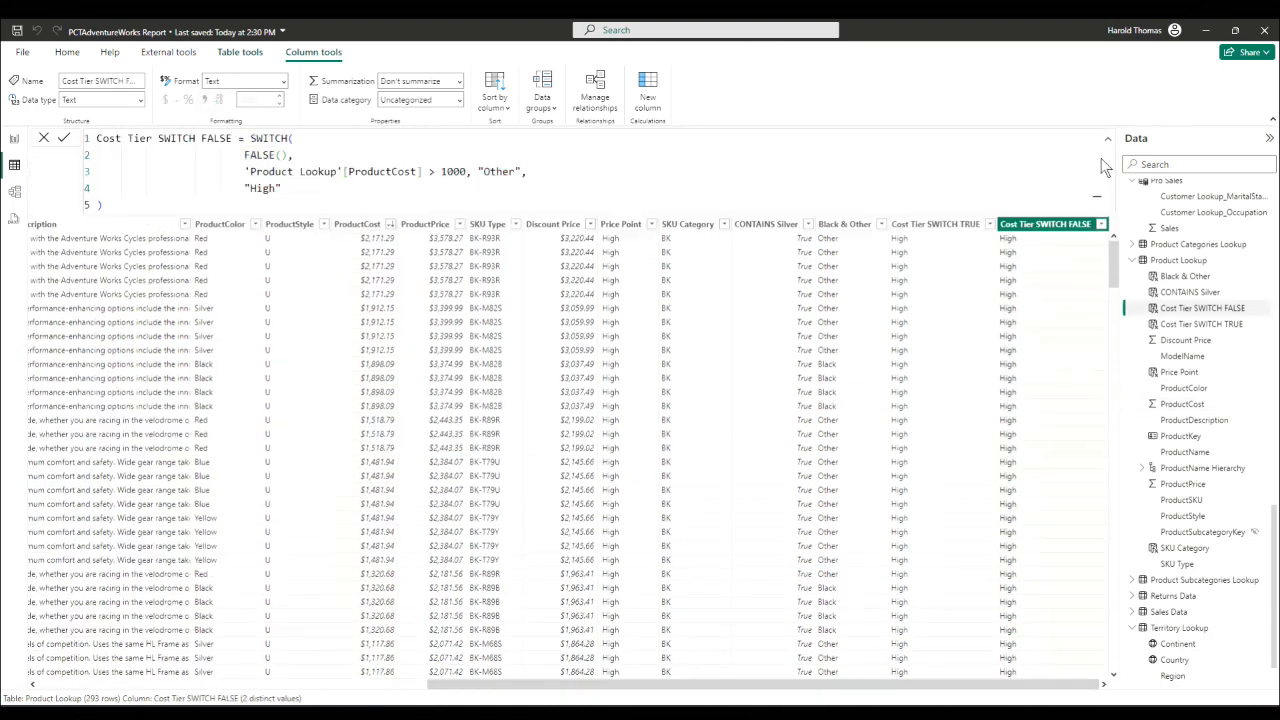
left_click(1101, 224)
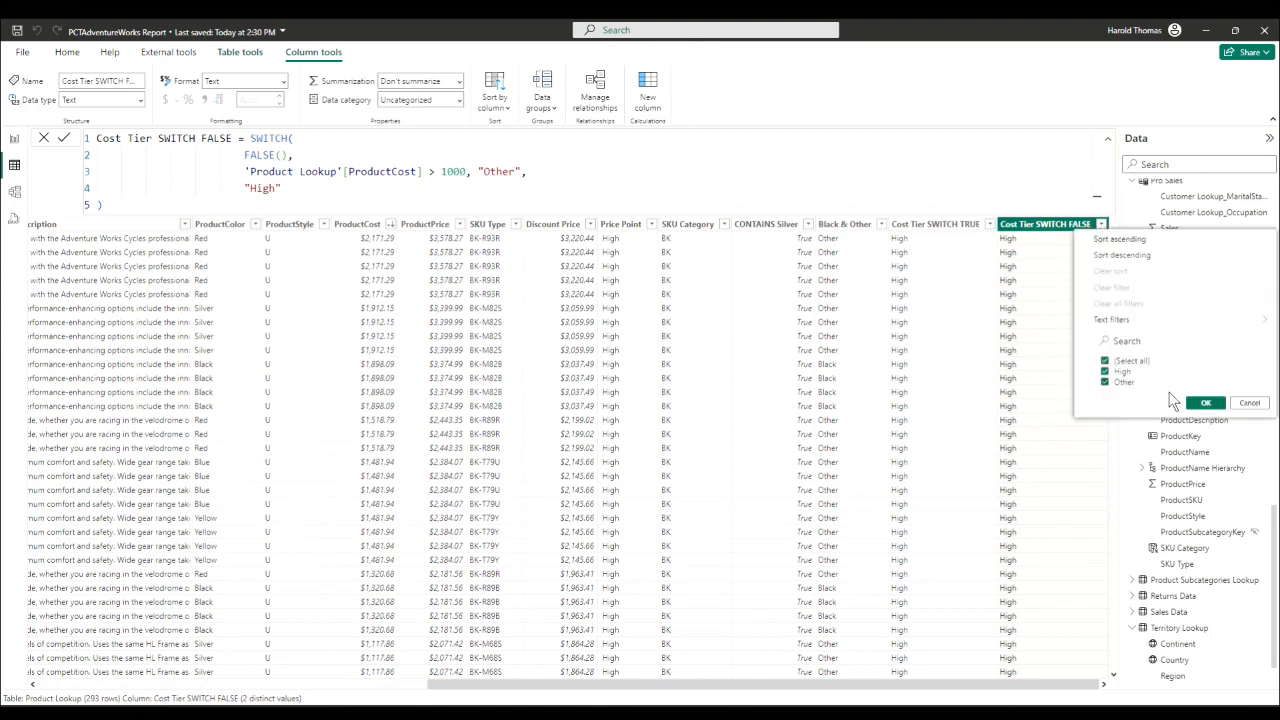
left_click(1206, 403)
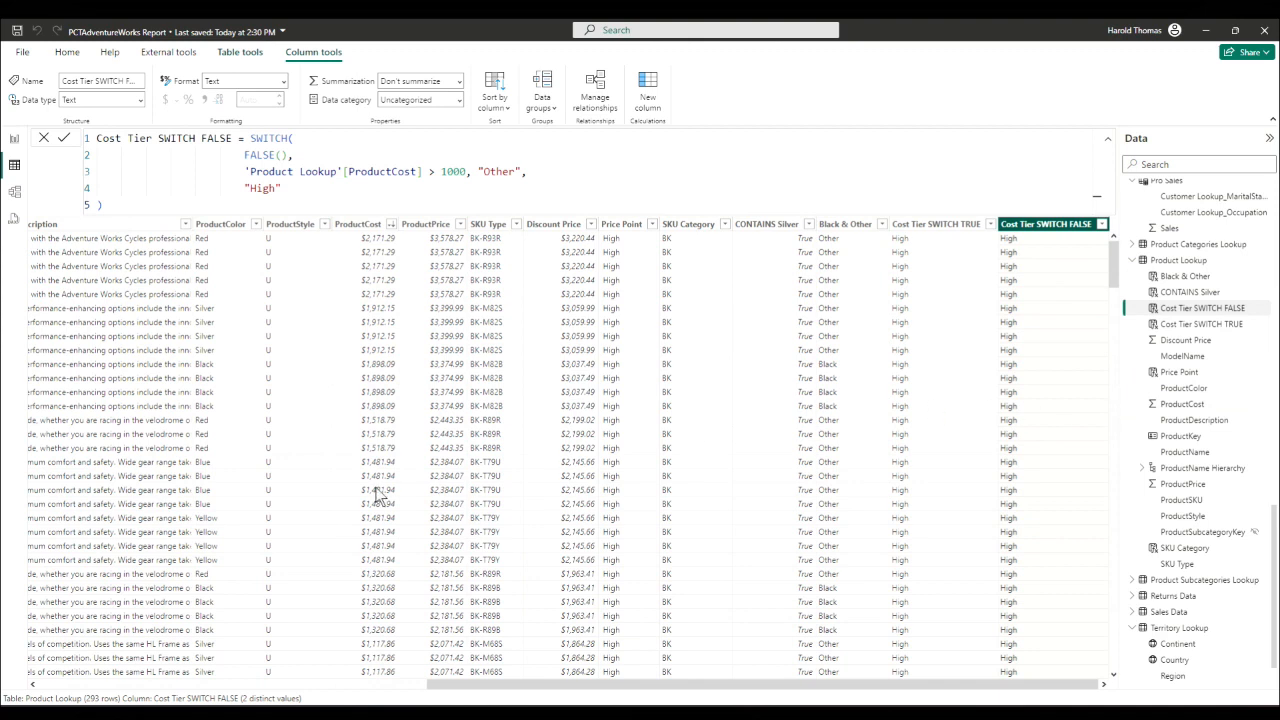